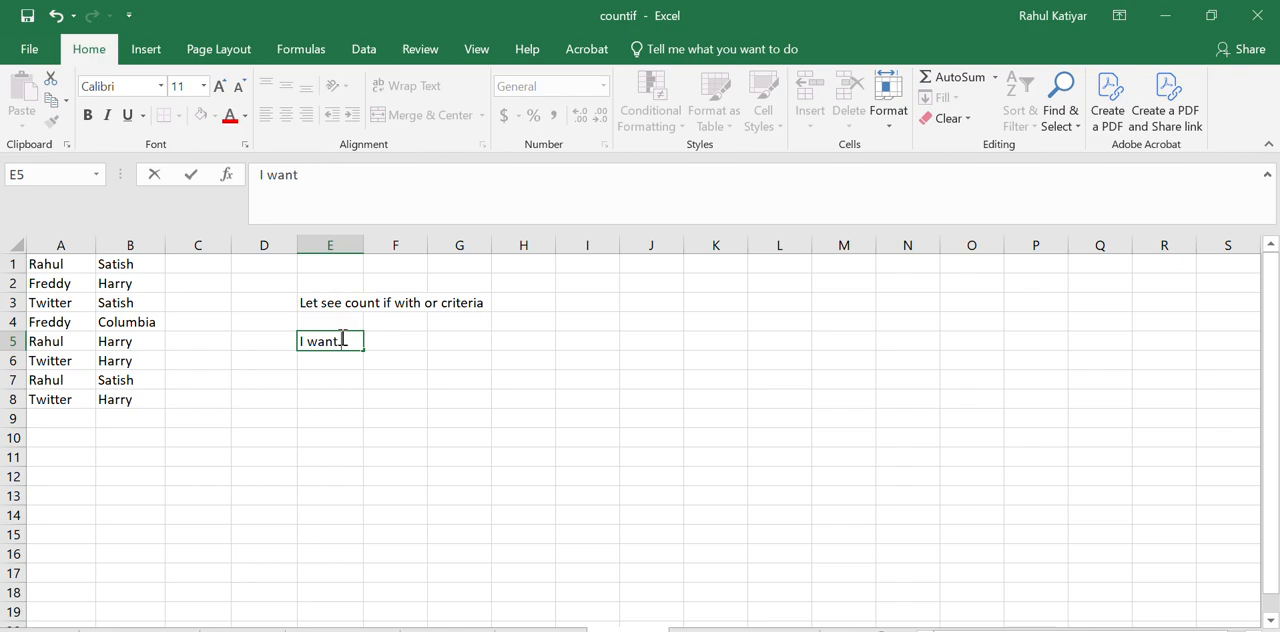
Complete the note in E5 saying that the two chosen names are to be counted in the given table
text(to count rag)
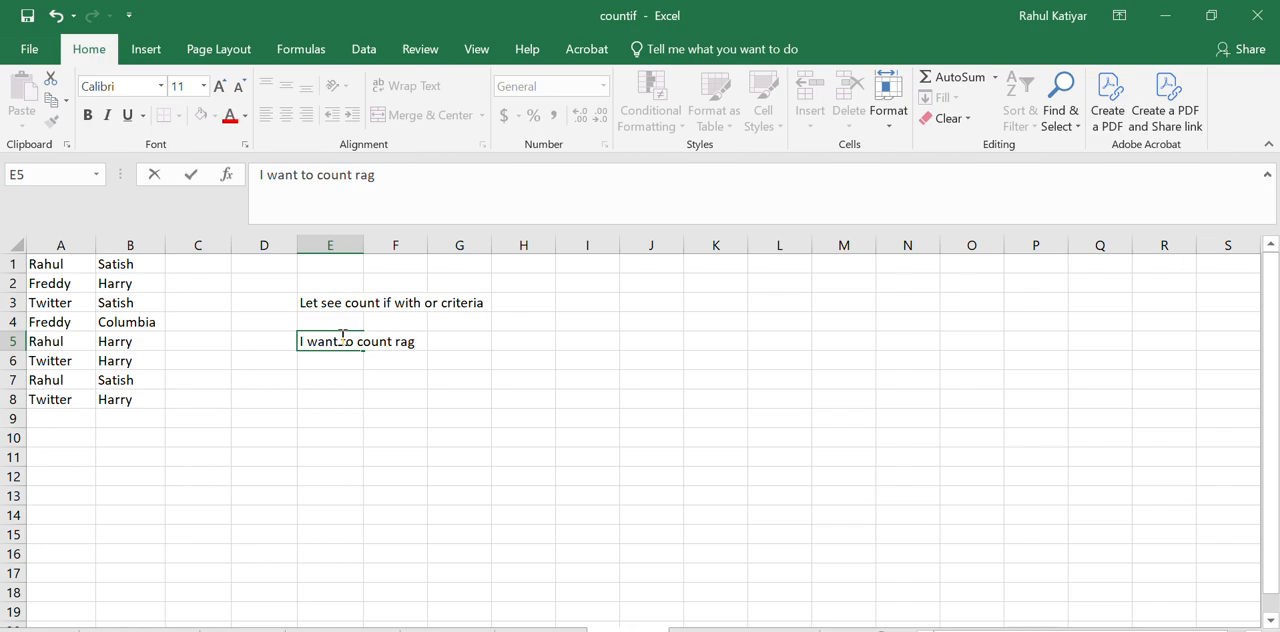
key(BackSpace)
text(u)
key(BackSpace)
text(hul and s)
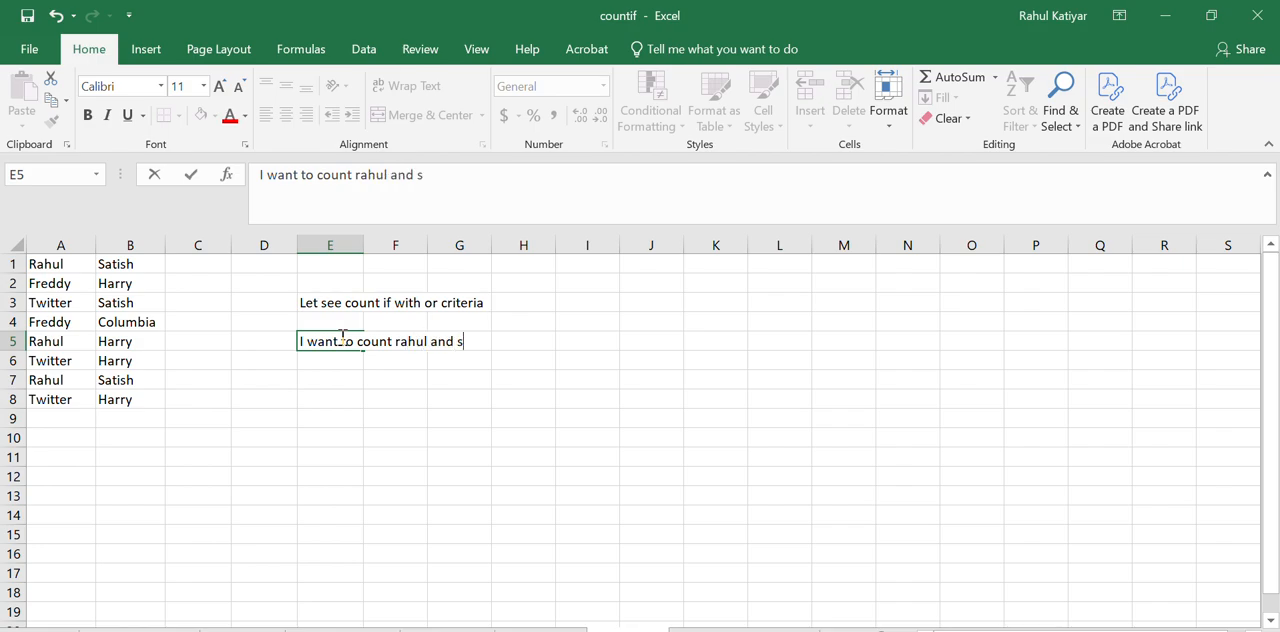
text(atsh in giv)
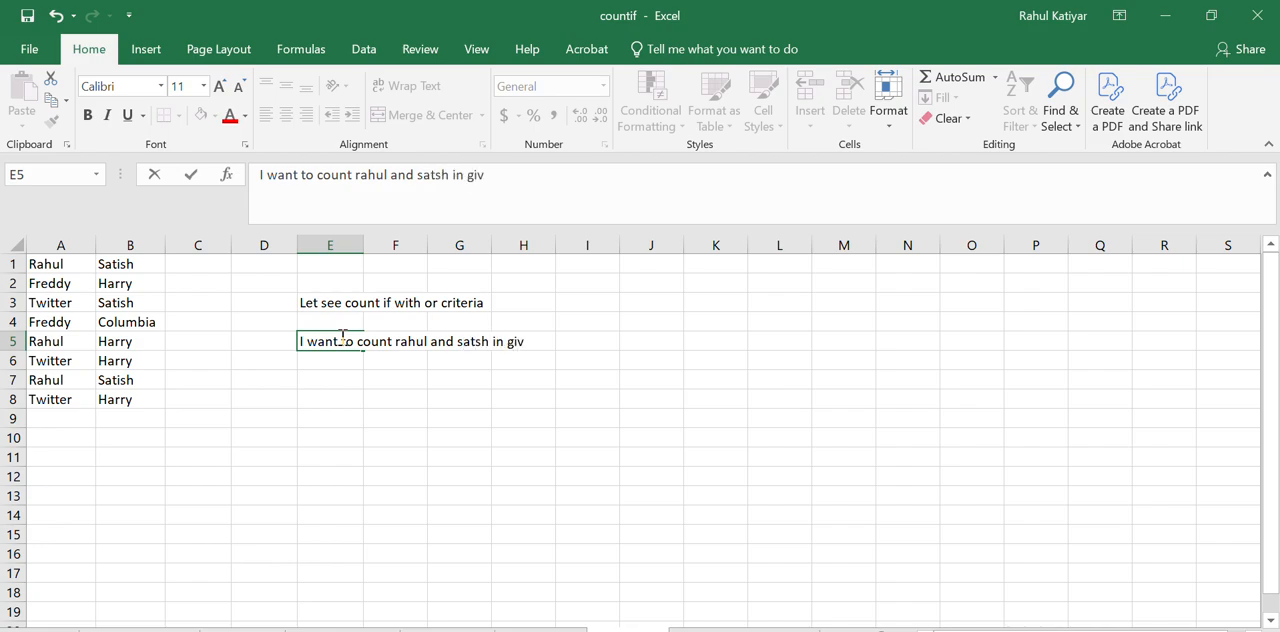
text(en table)
click(523, 380)
Start a COUNTIF formula in B10 with the range A1:A and the name from A1 as the quoted criterion
drag(30, 266, 126, 400)
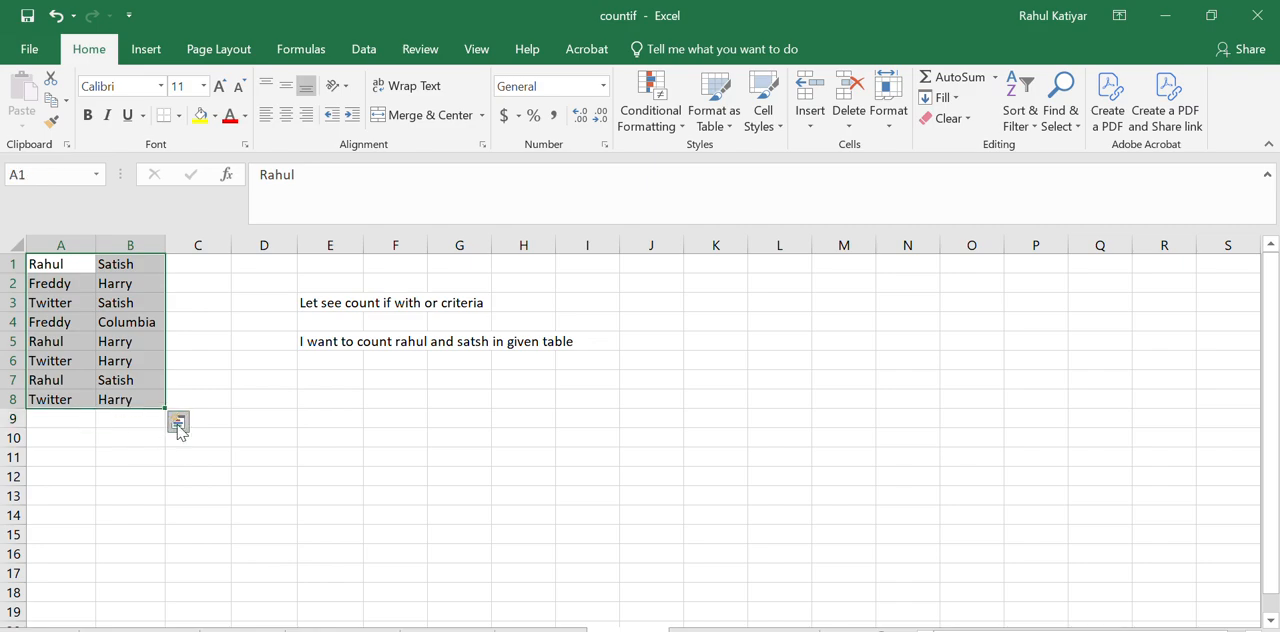
click(136, 435)
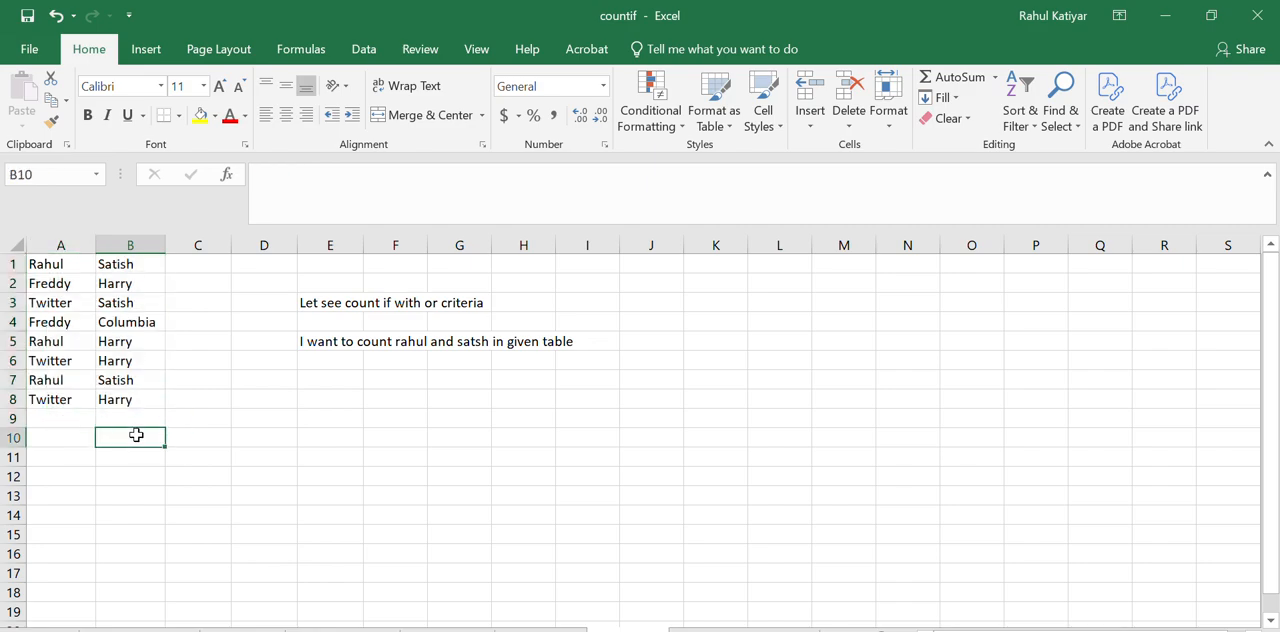
text(=coun)
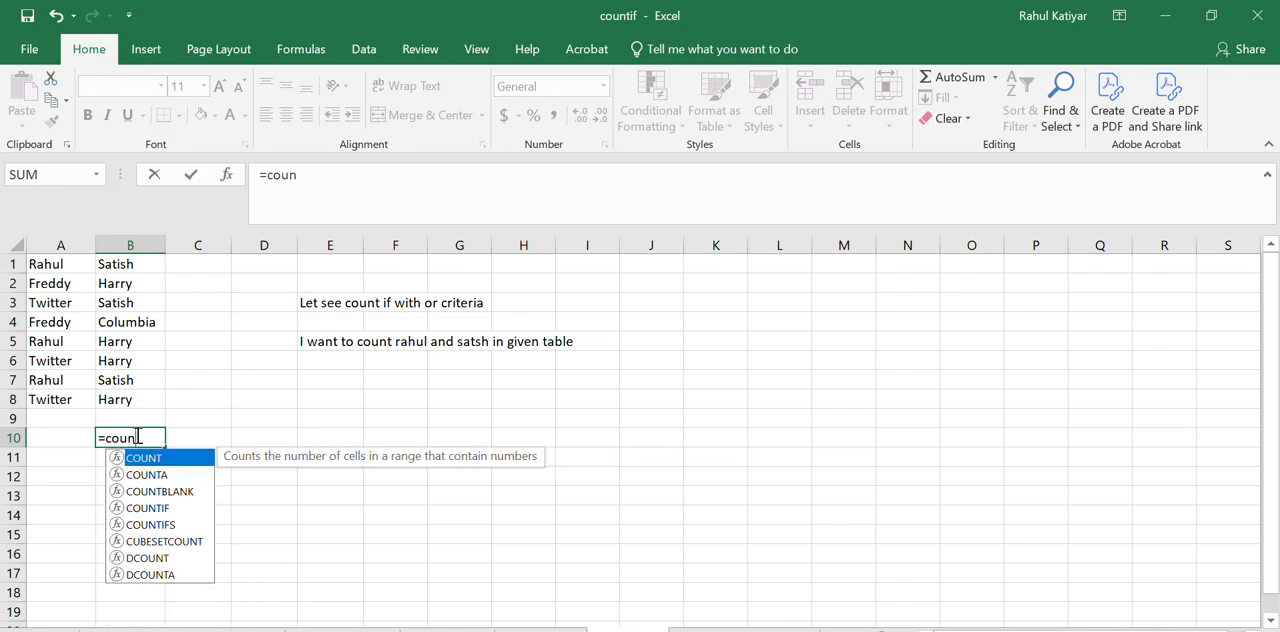
text(tif()
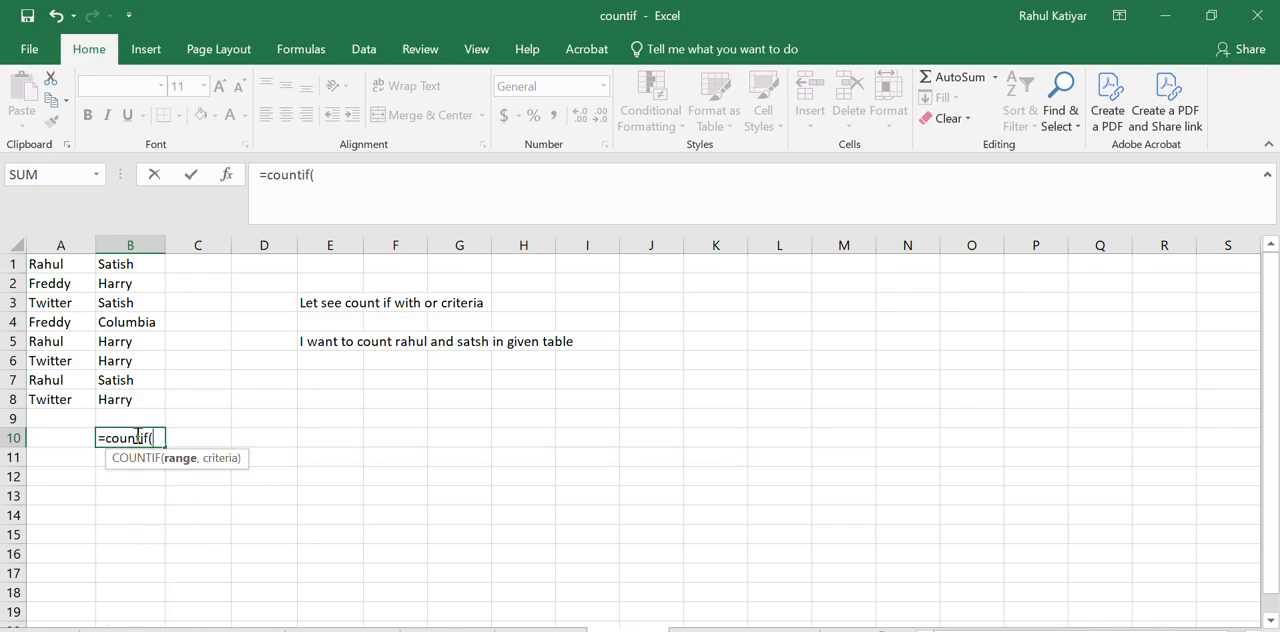
drag(55, 267, 60, 402)
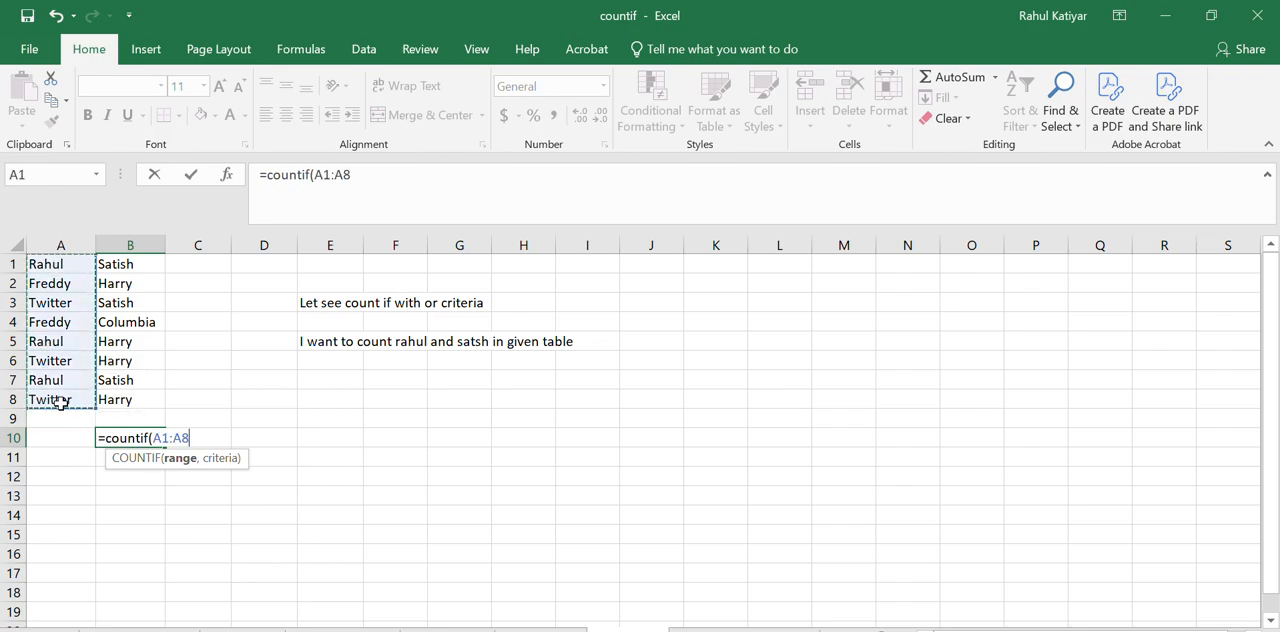
key(BackSpace)
text(,)
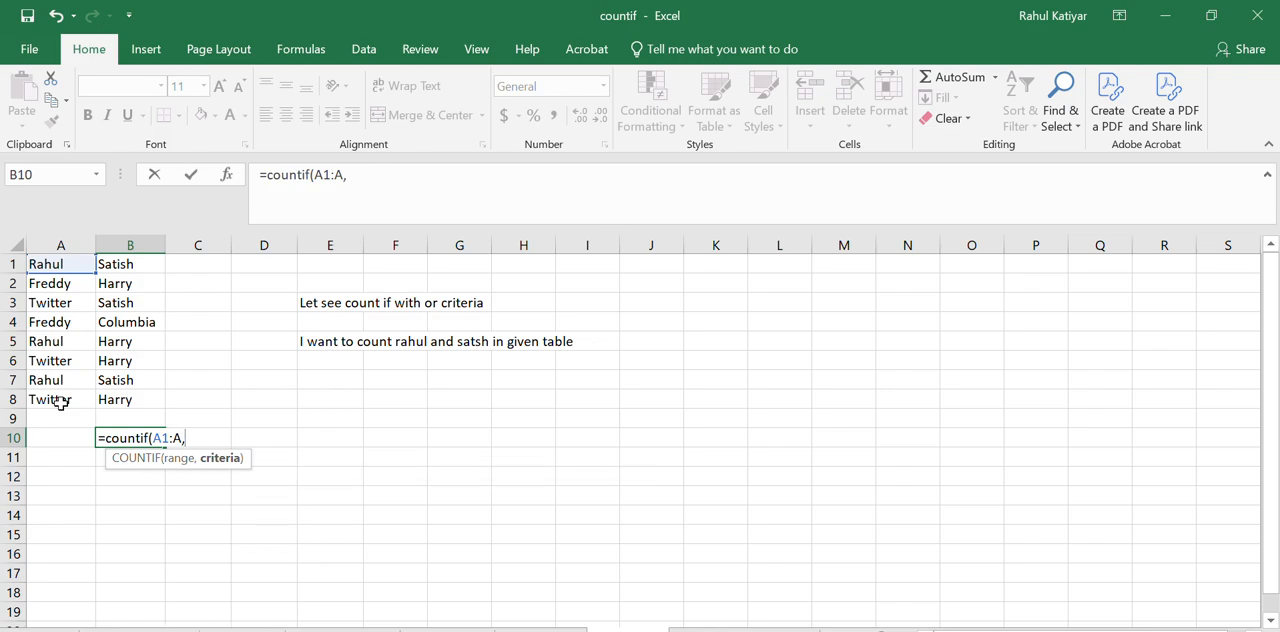
text("Rahula)
key(BackSpace)
text(")
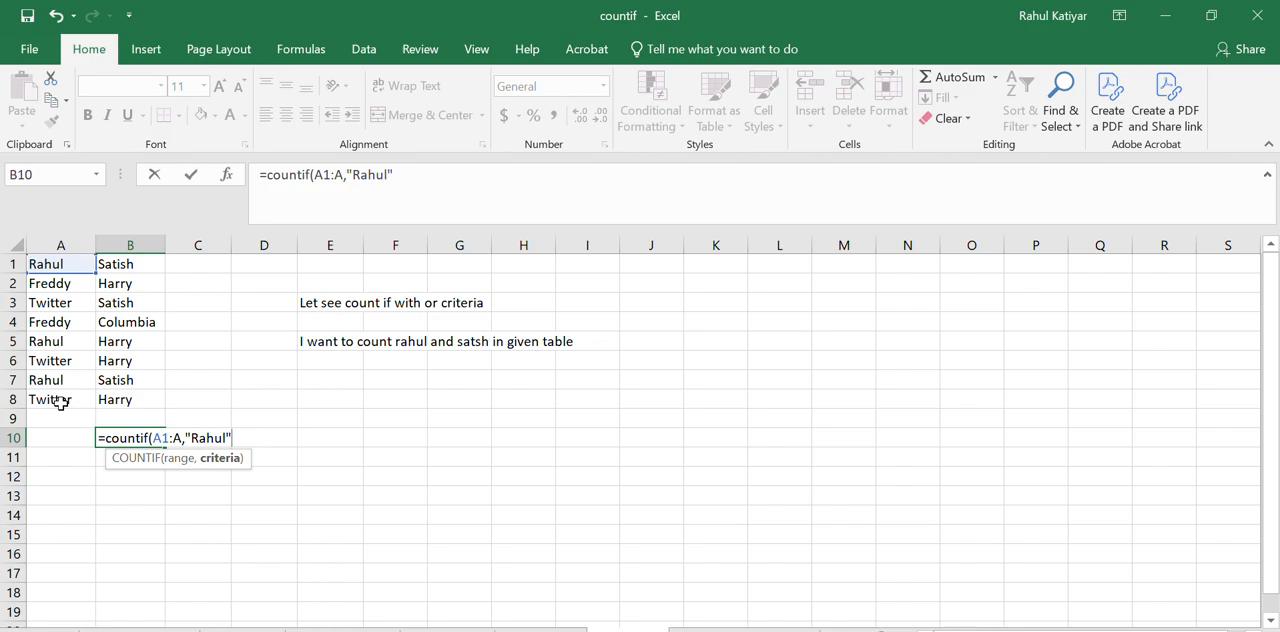
text()+)
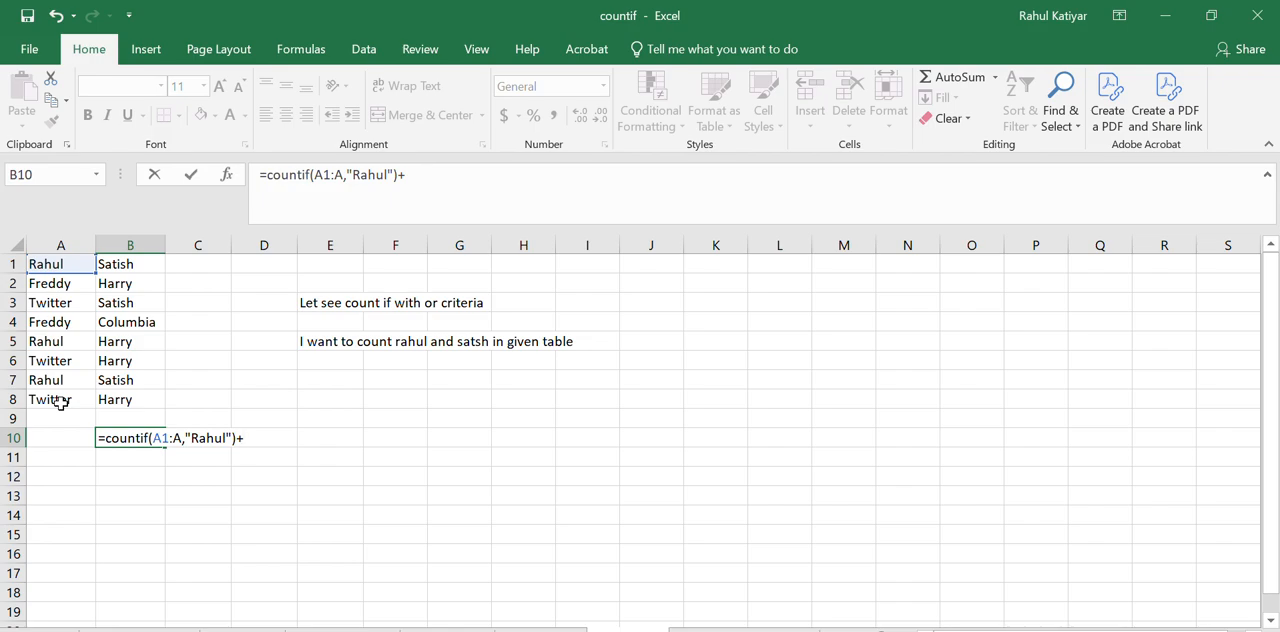
text(countif)
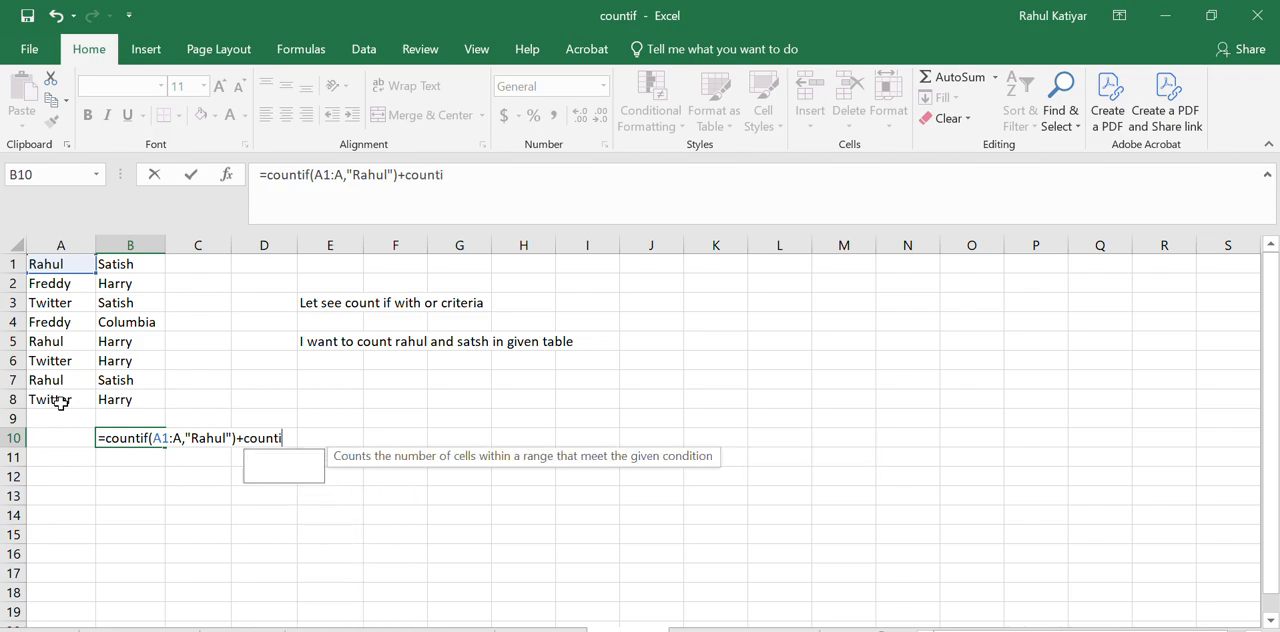
text(()
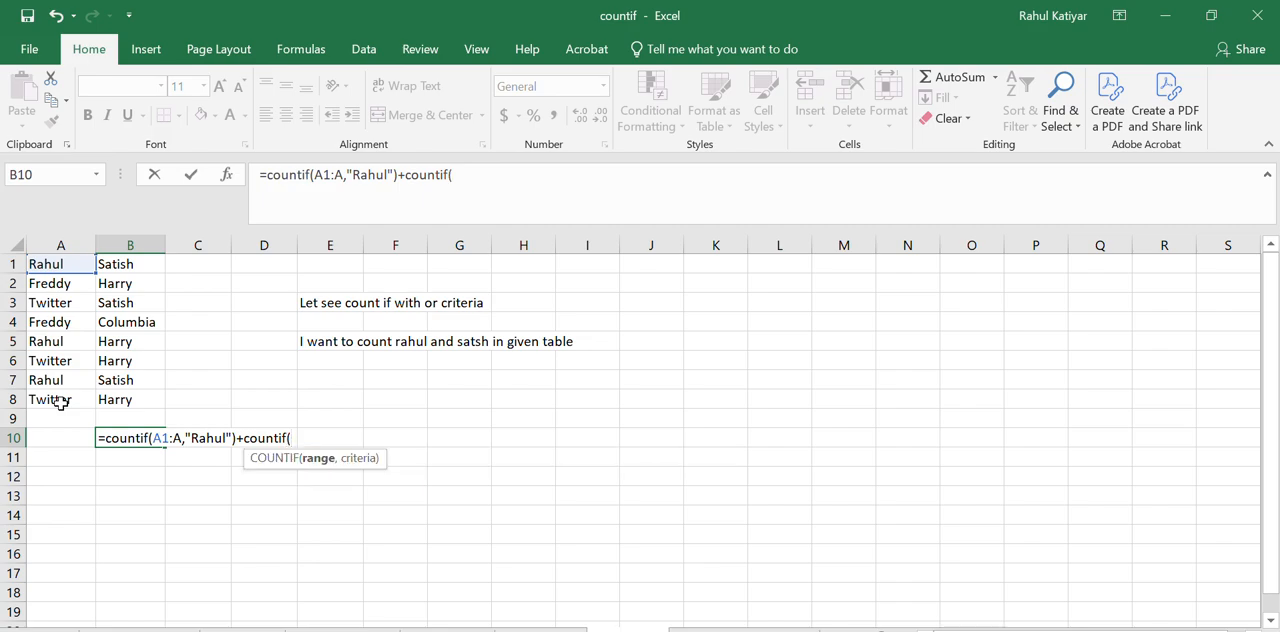
Add a second COUNTIF to the B10 formula over B1:B8 with the name from B1 as criterion, and commit it
drag(136, 262, 130, 399)
text(,)
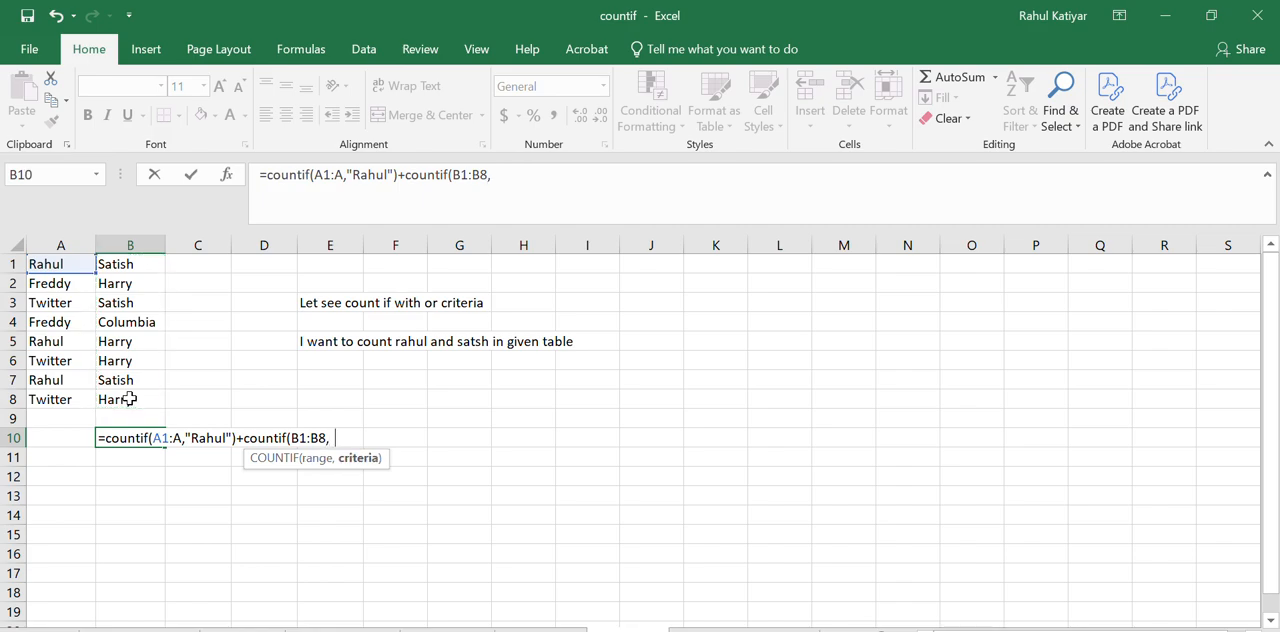
text("Satish"))
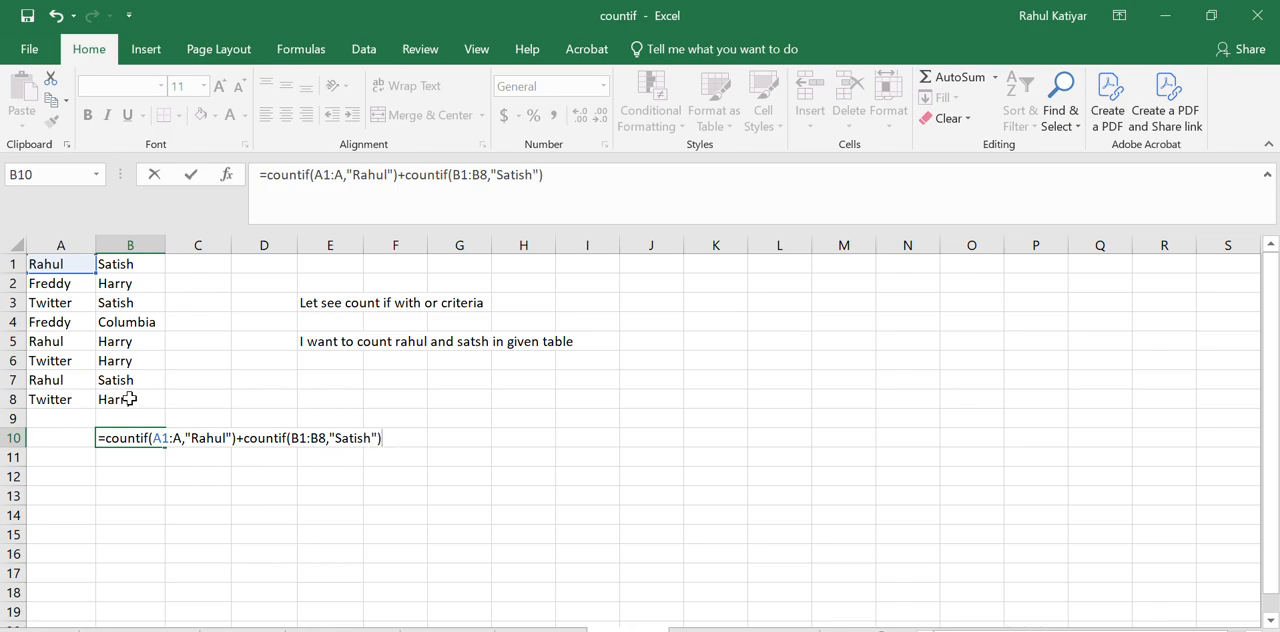
key(Return)
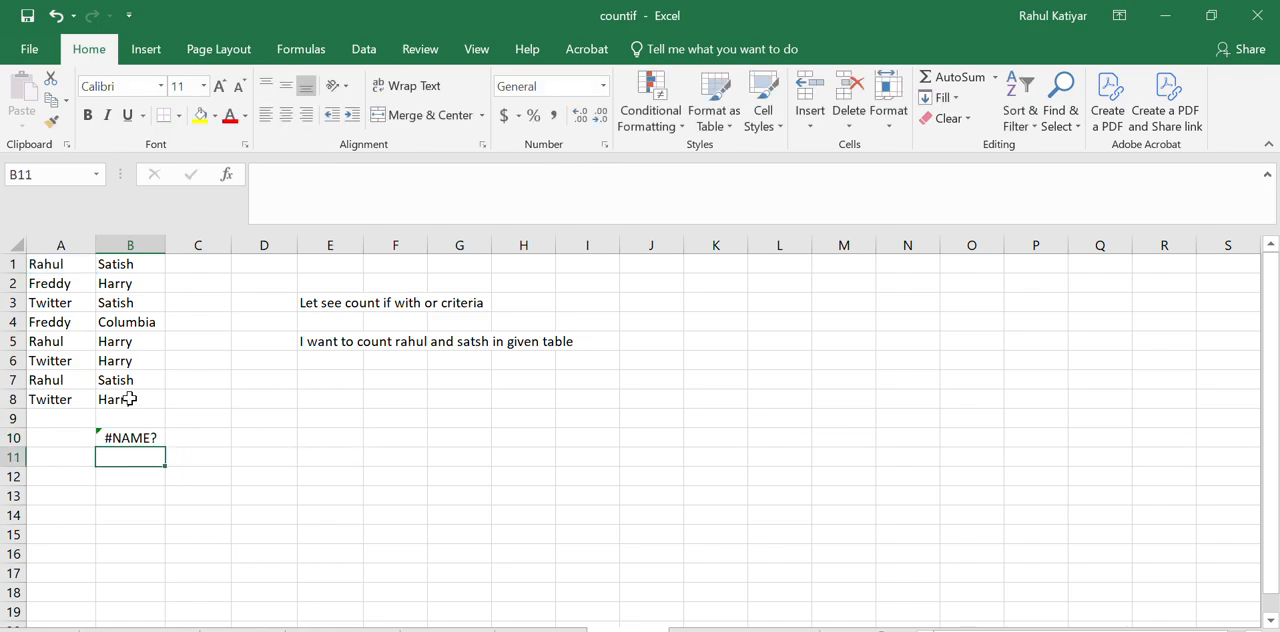
Try to replace the first COUNTIF range in B10 with A1:A8
click(148, 436)
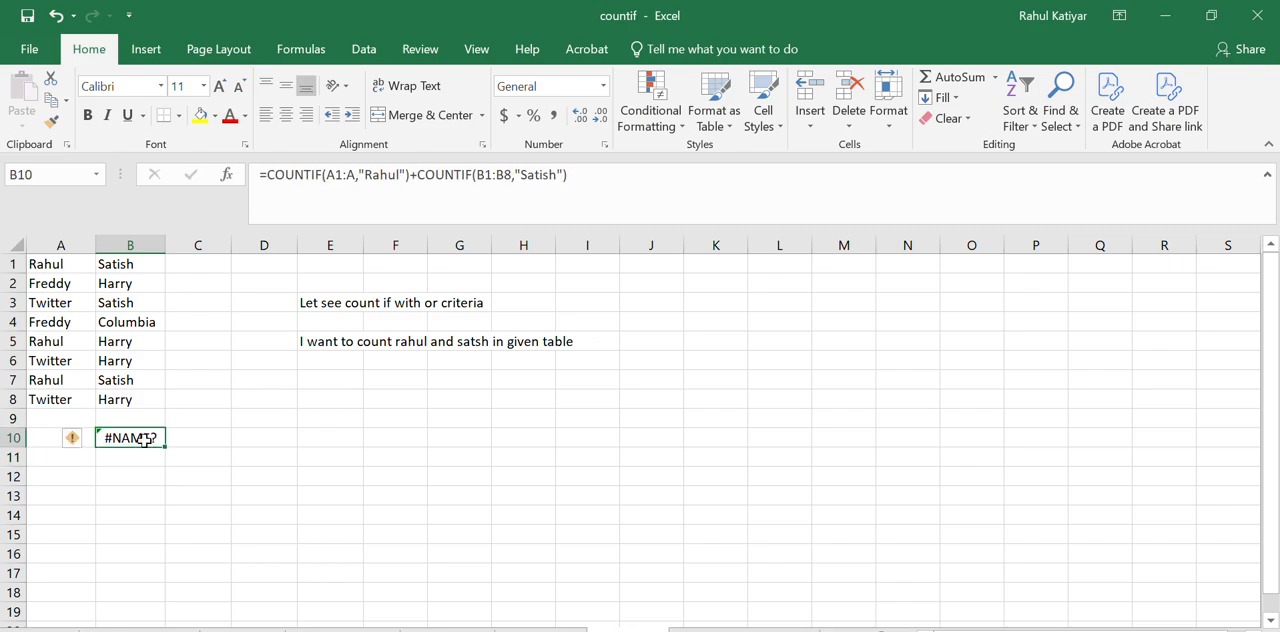
click(360, 175)
drag(355, 176, 326, 187)
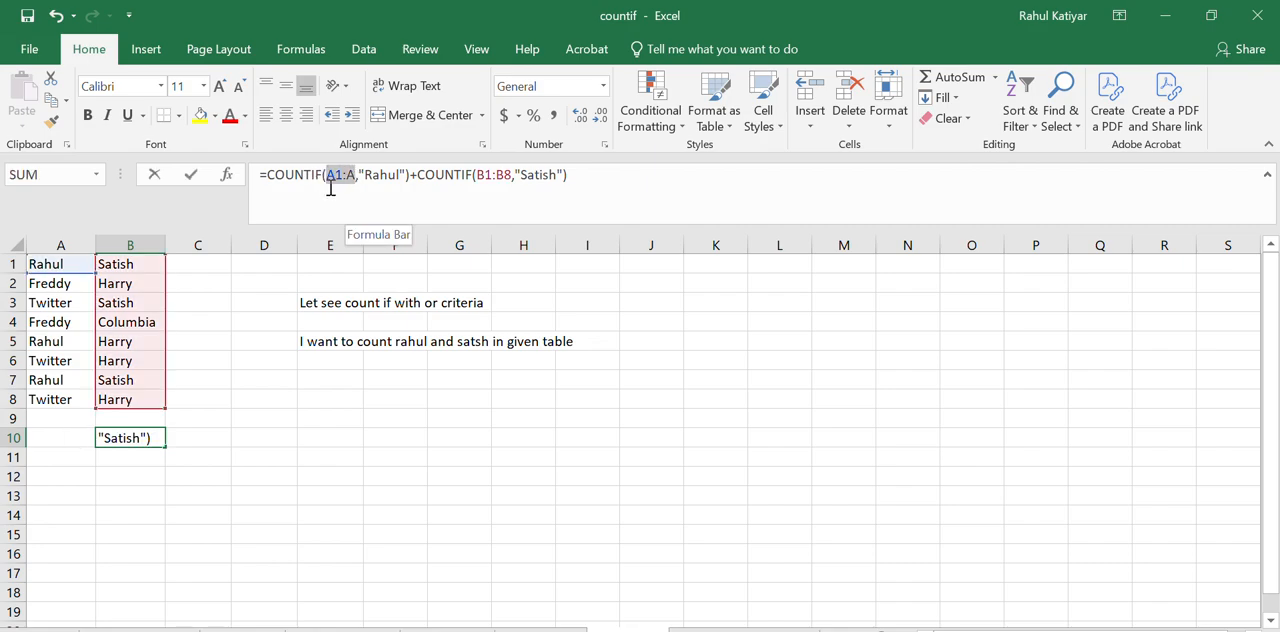
drag(92, 268, 80, 409)
key(Return)
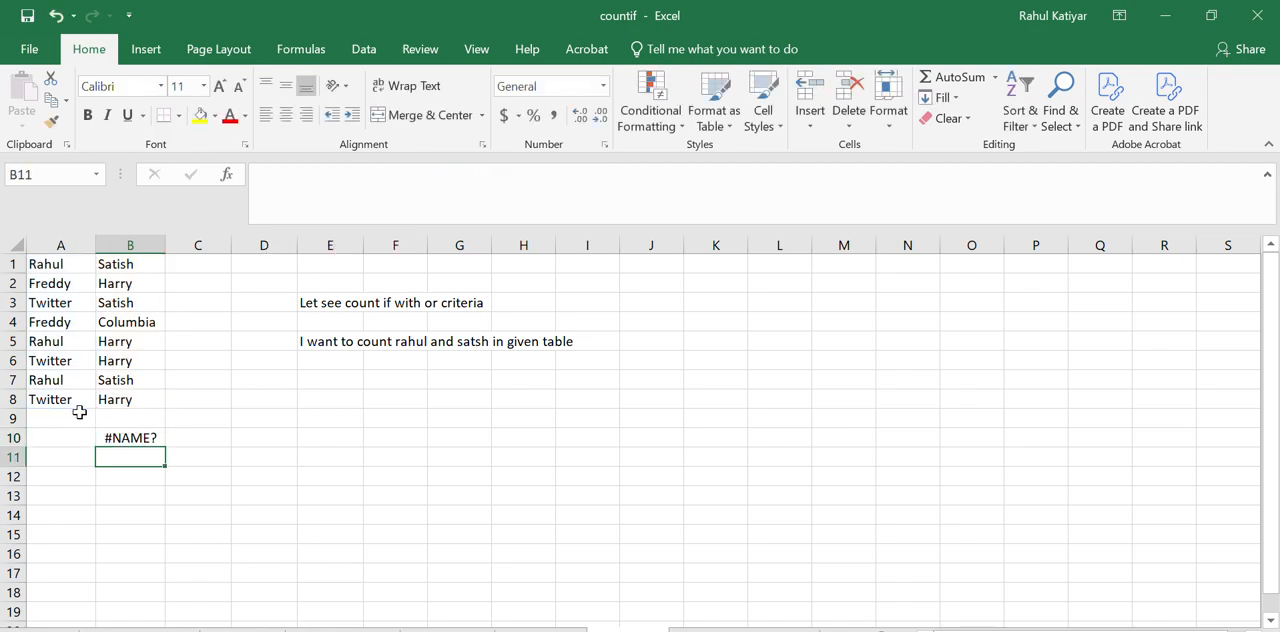
Correct the first COUNTIF in B10 so its range is exactly A1:A8, separated from the criterion by a comma
click(147, 437)
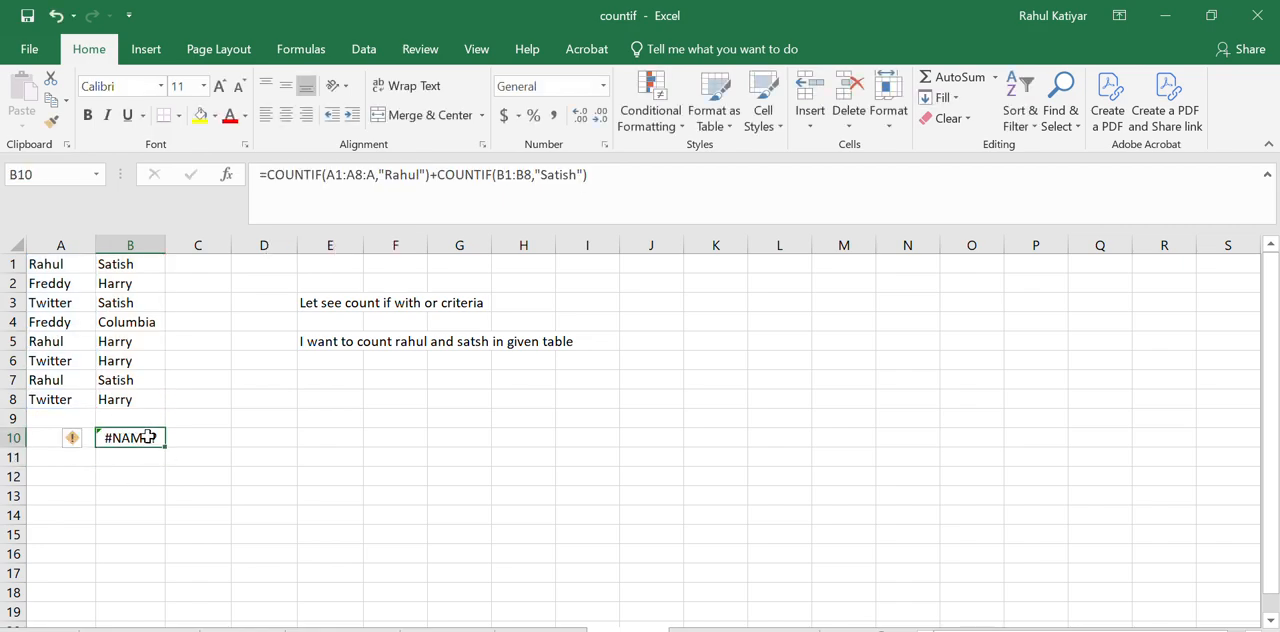
click(376, 178)
key(BackSpace)
text(,)
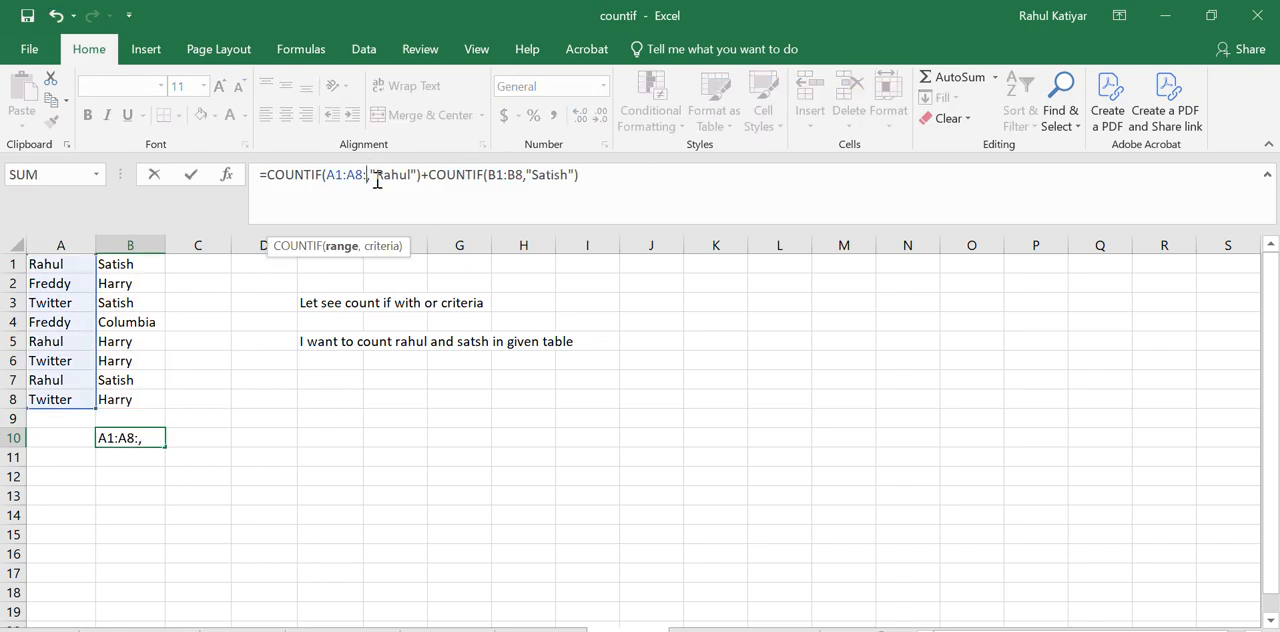
key(BackSpace)
key(Return)
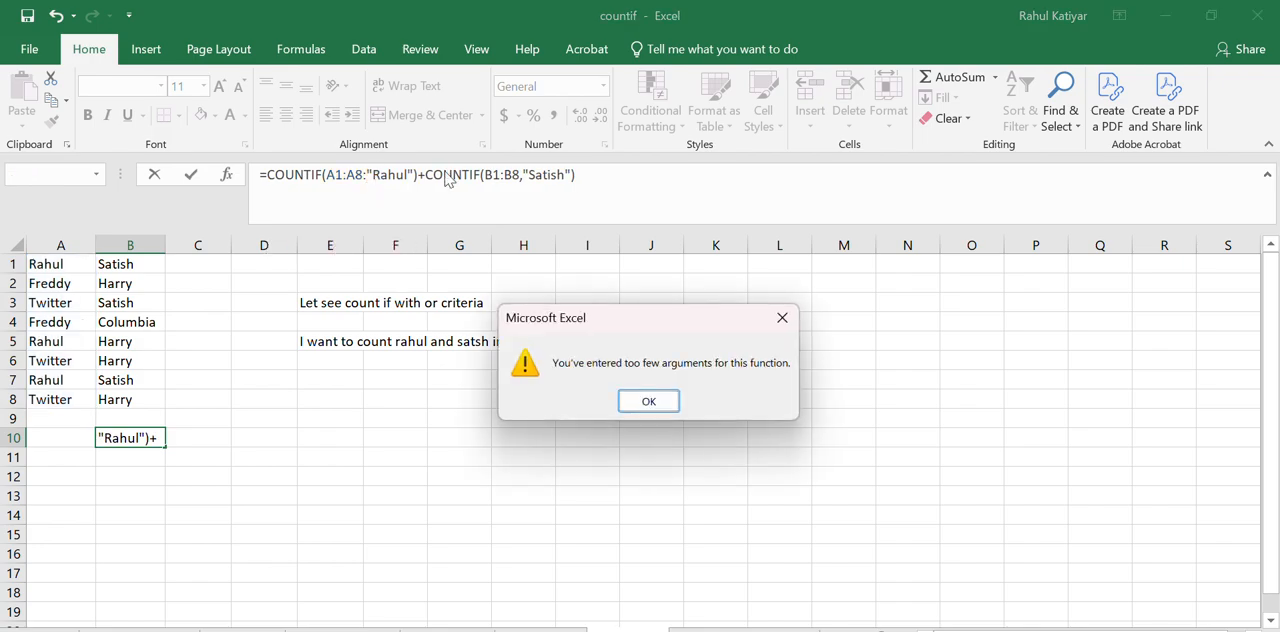
click(650, 401)
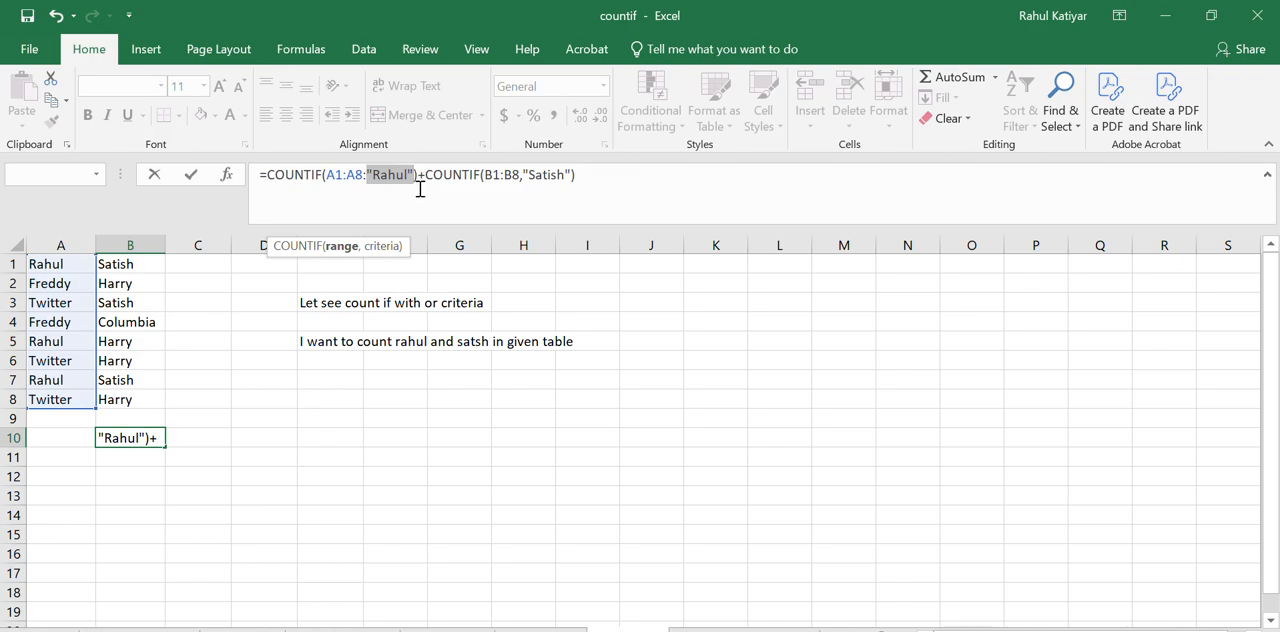
click(366, 176)
text(,)
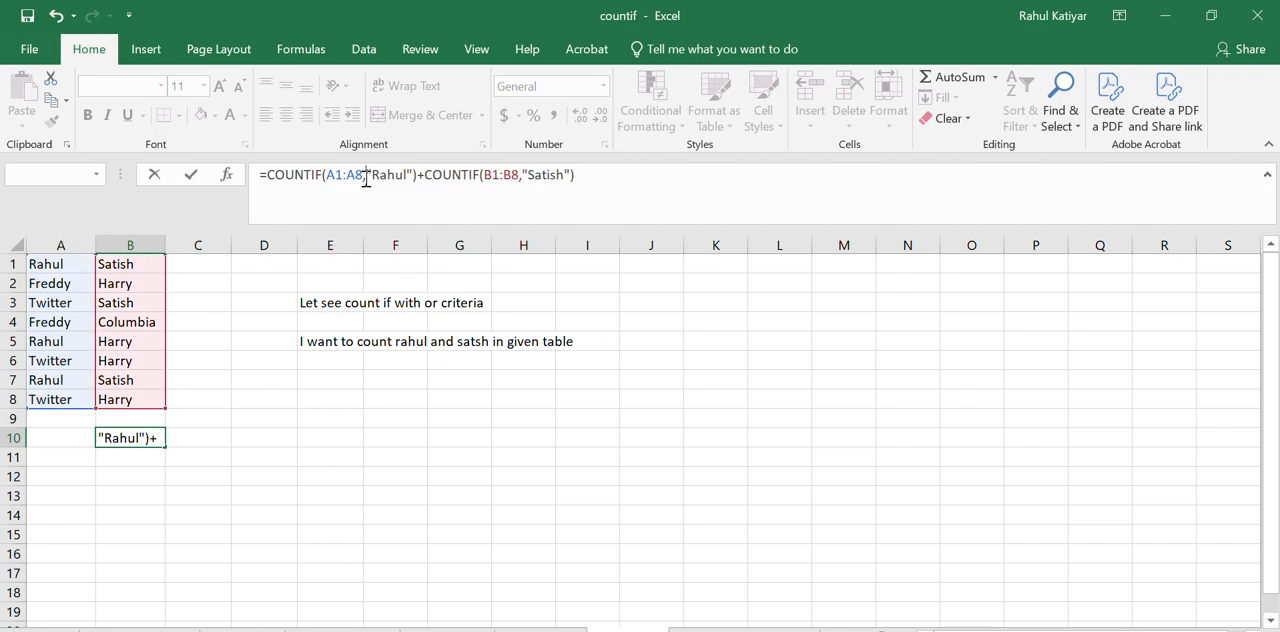
key(Return)
click(116, 436)
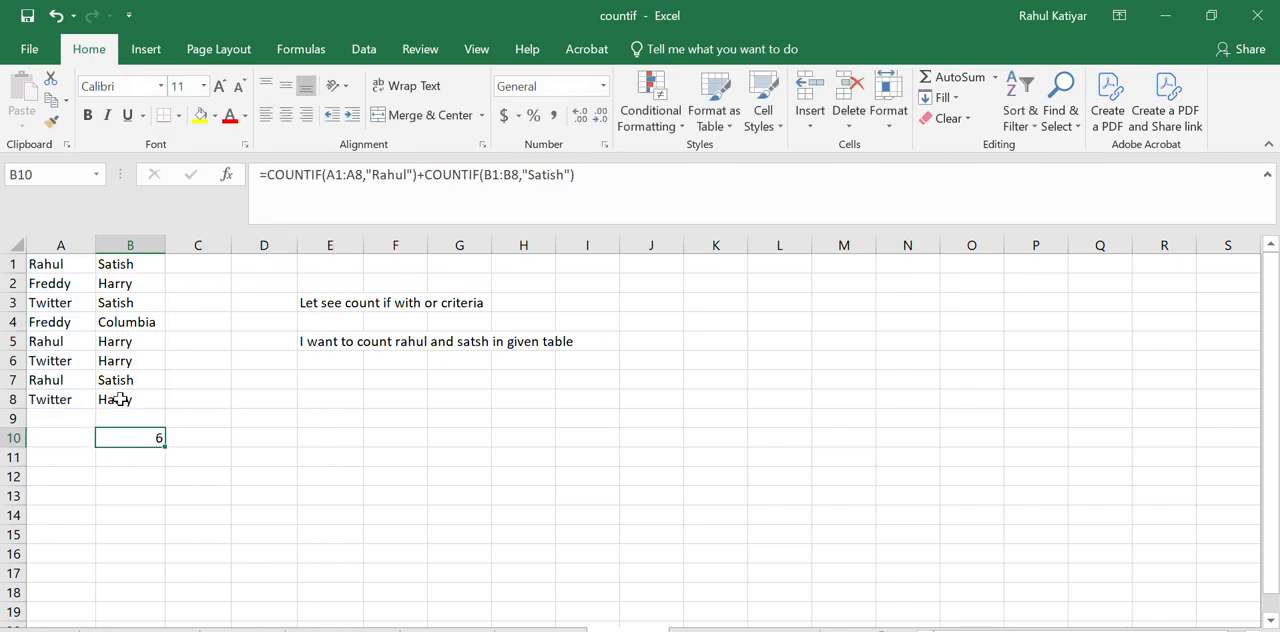
Fill the cells matching the first criterion, A1, A5 and A7, with yellow
click(55, 264)
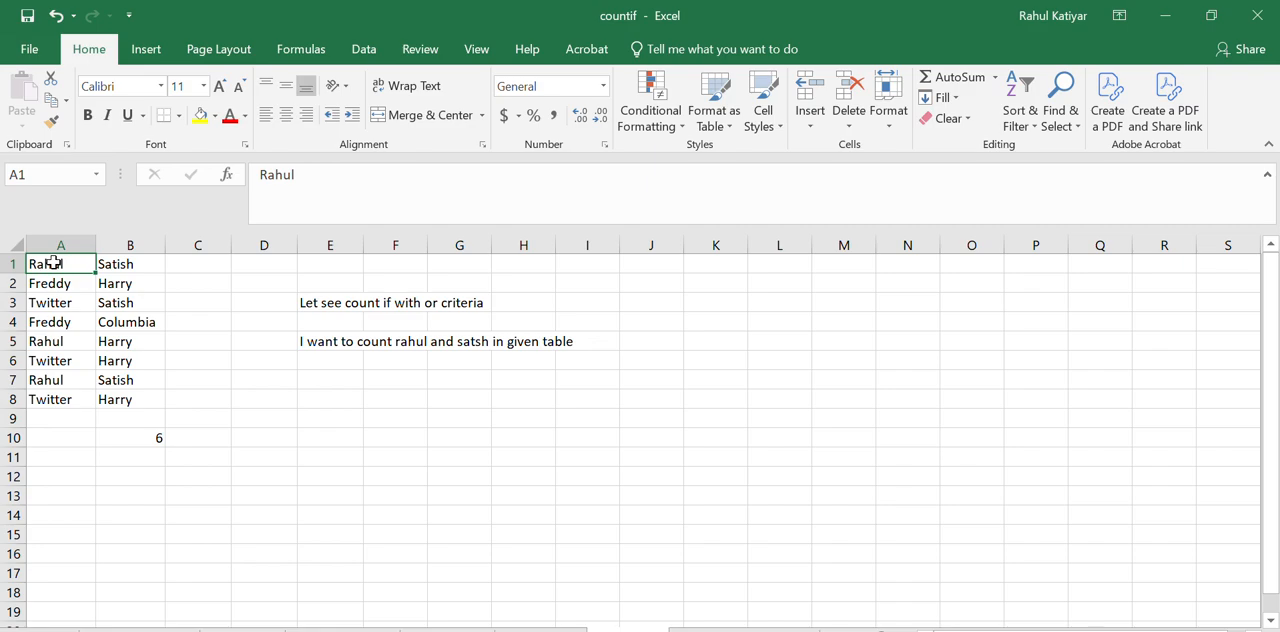
drag(52, 263, 77, 359)
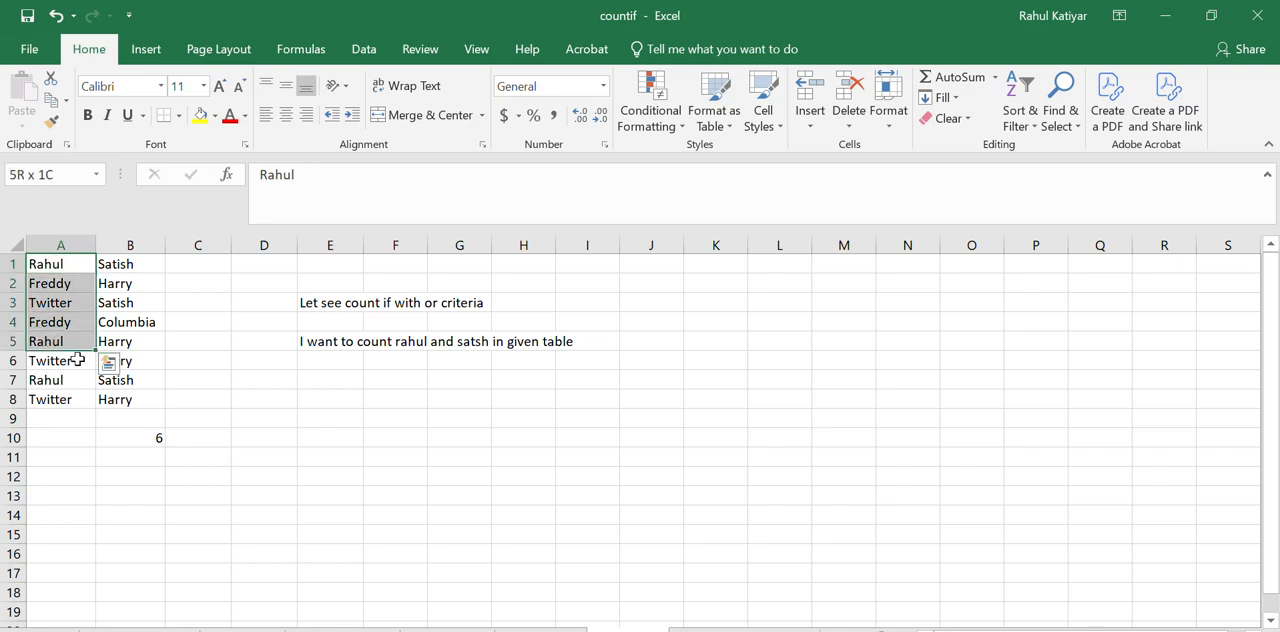
click(258, 322)
click(30, 265)
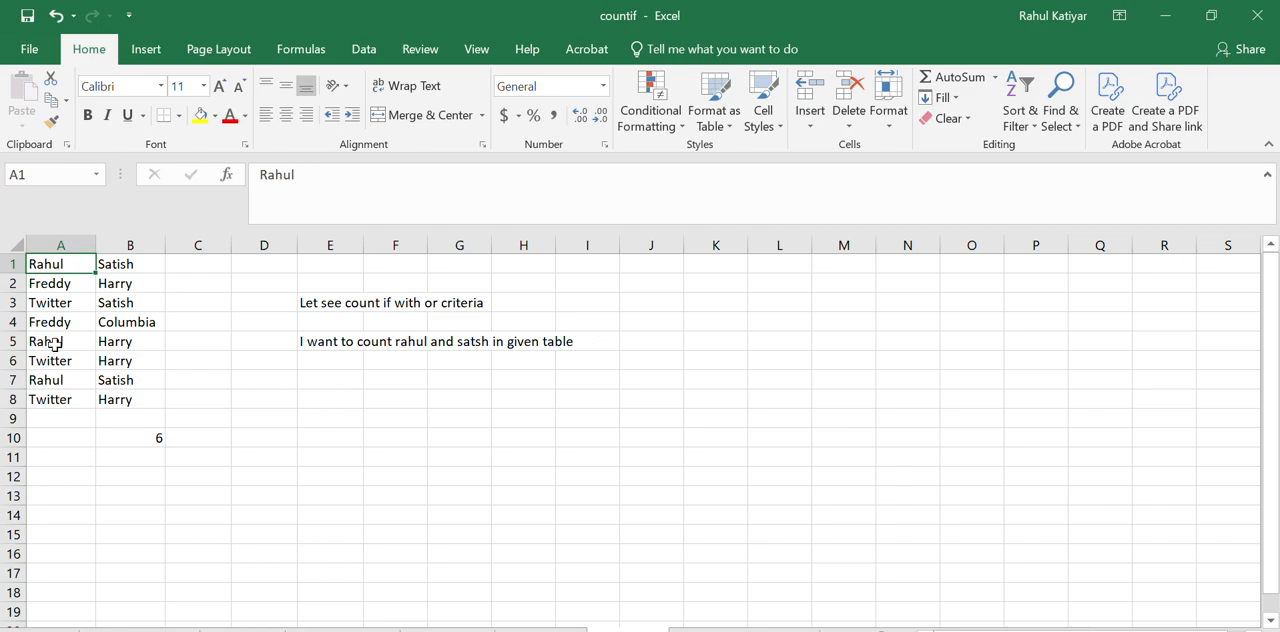
ctrl+click(51, 378)
ctrl+click(52, 343)
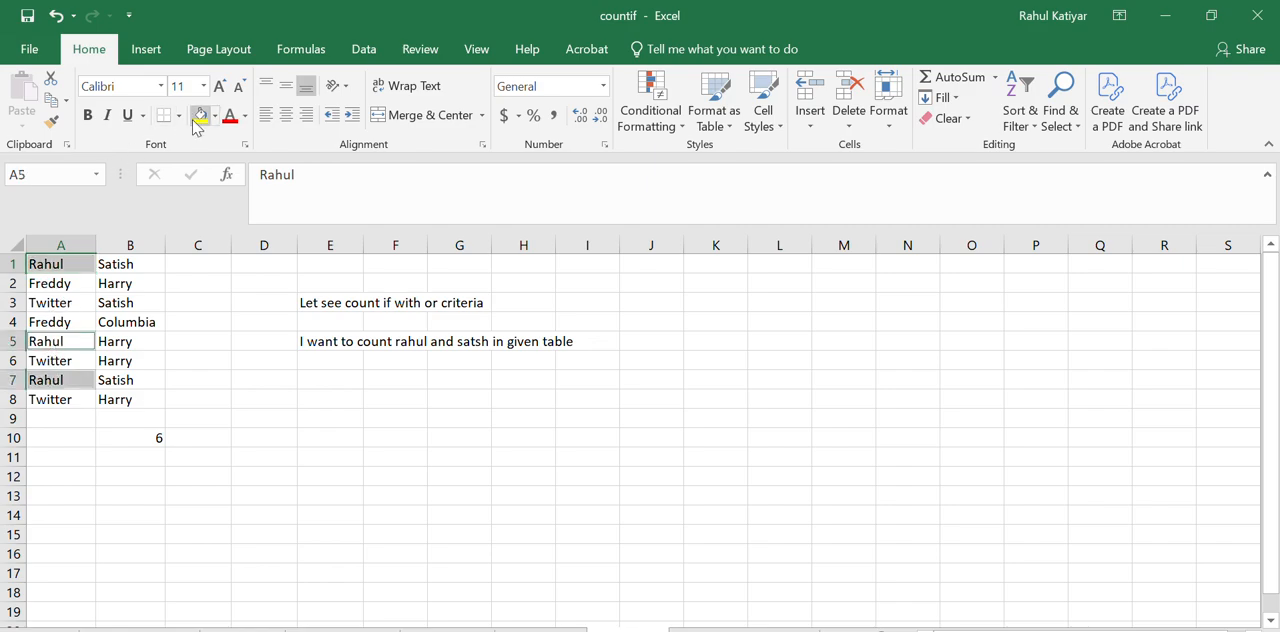
click(198, 118)
Fill the cells matching the second criterion, B1, B3 and B7, with green
click(129, 264)
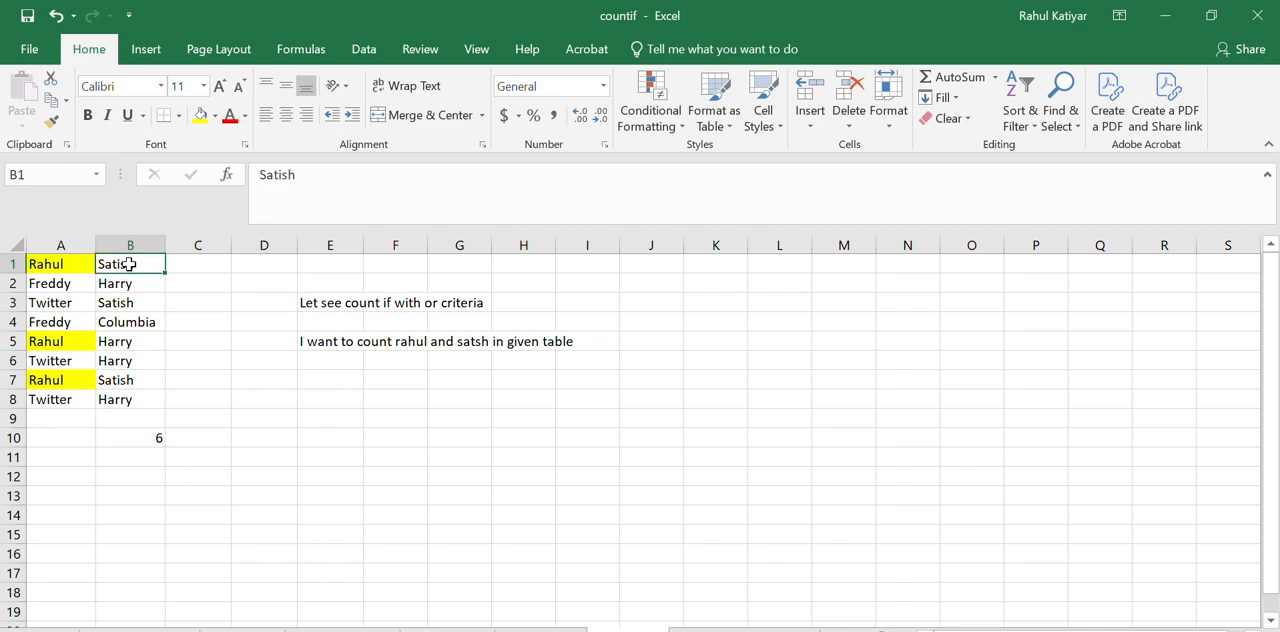
ctrl+click(120, 380)
ctrl+click(125, 306)
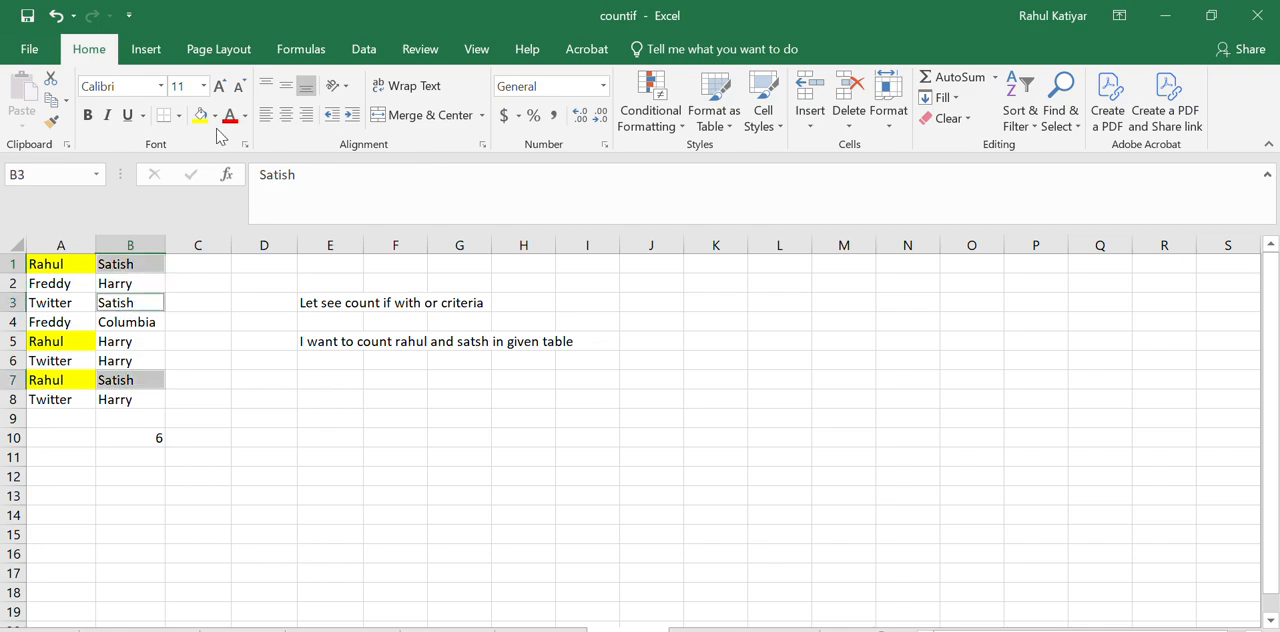
click(214, 116)
click(280, 263)
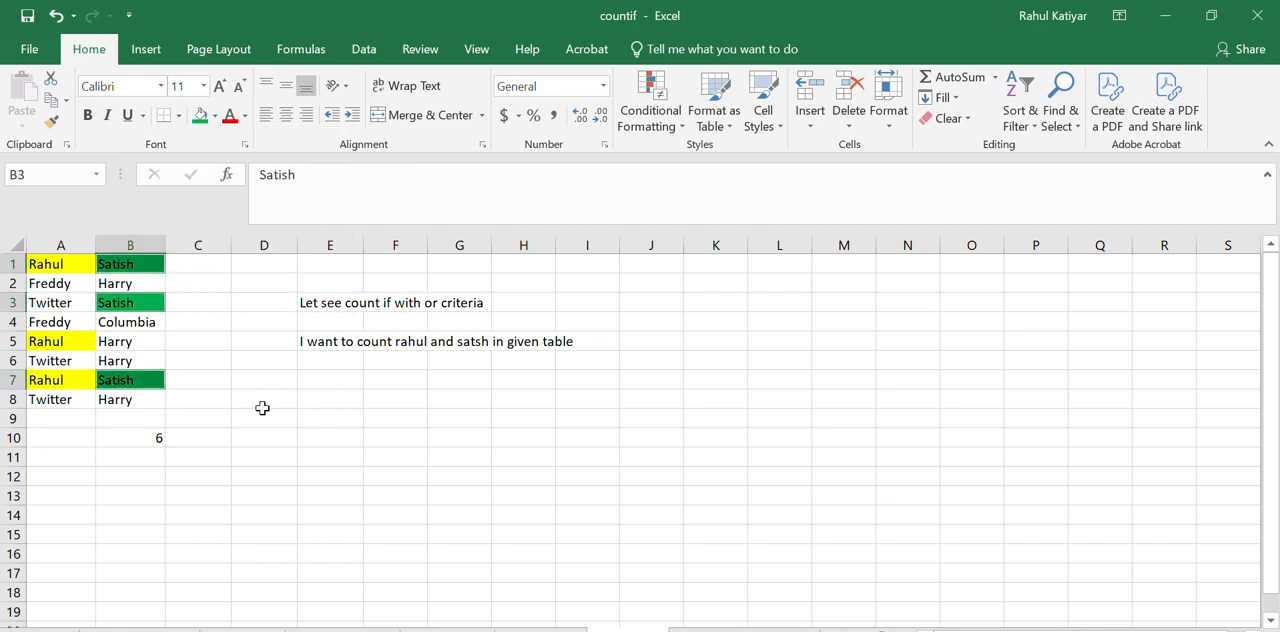
click(262, 410)
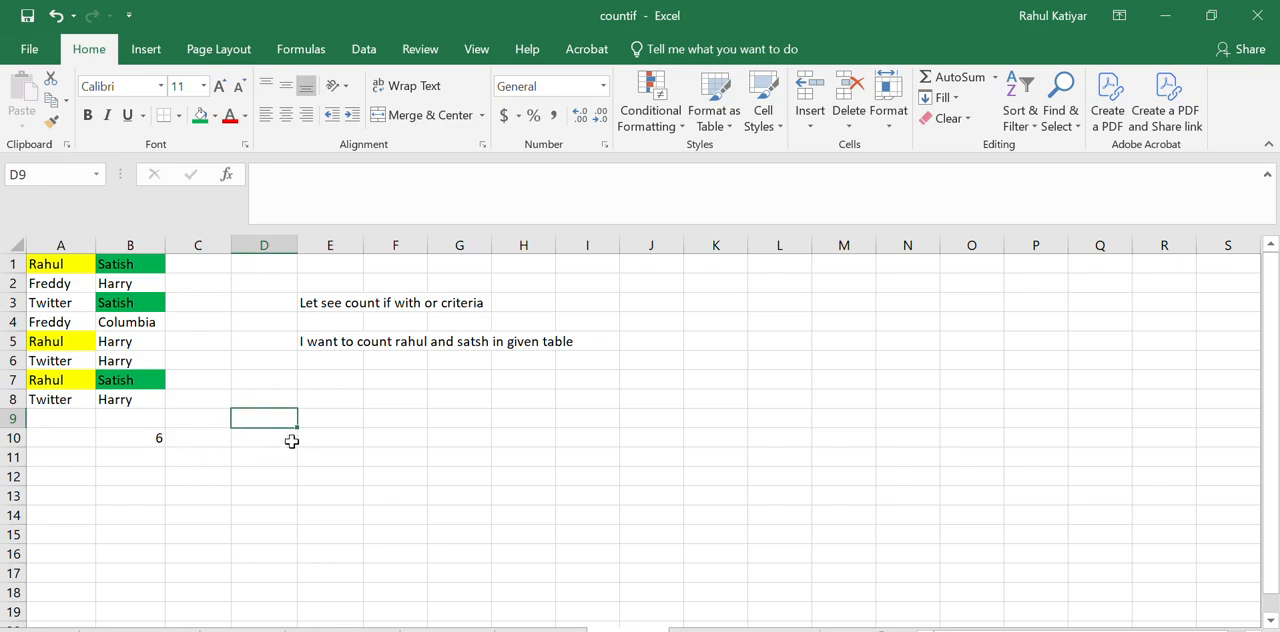
Write a note in E8 explaining that the formula counts both names but counts rows containing both names twice
click(337, 417)
click(337, 395)
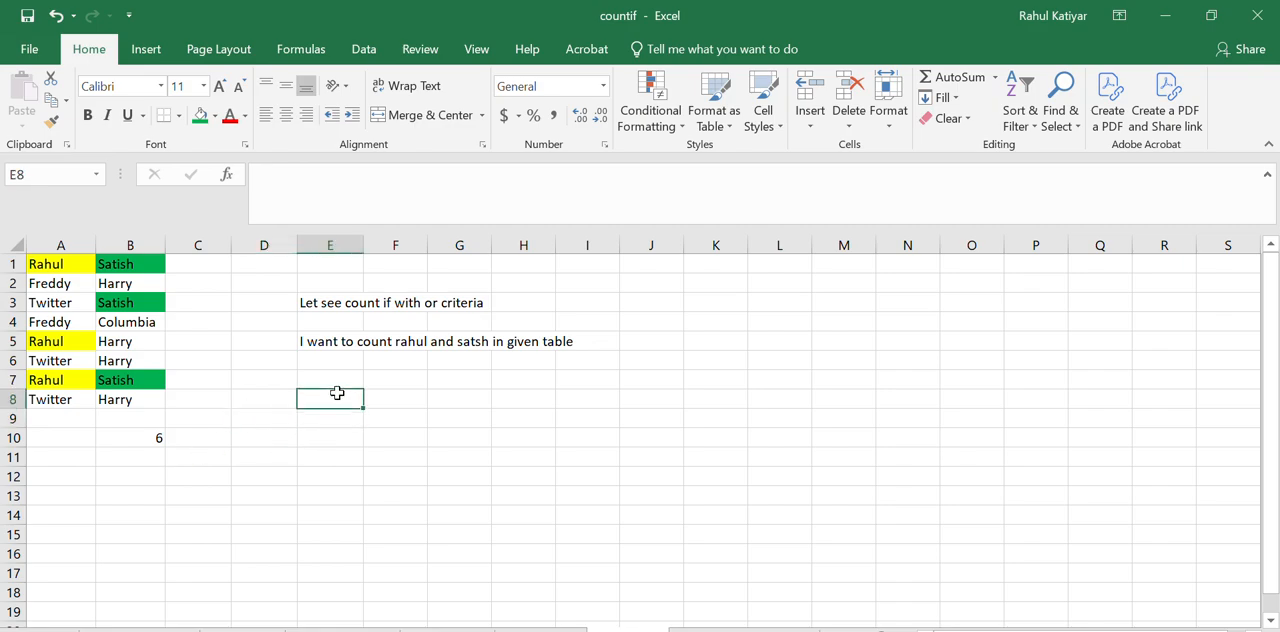
text(Here)
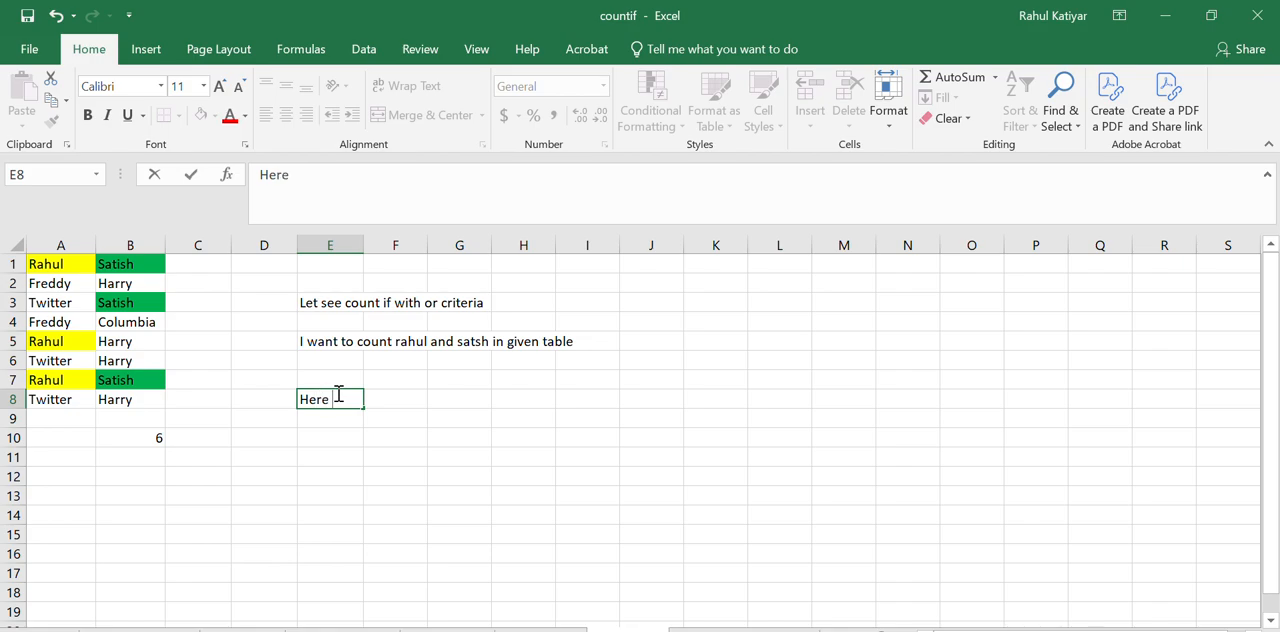
text( it counnts)
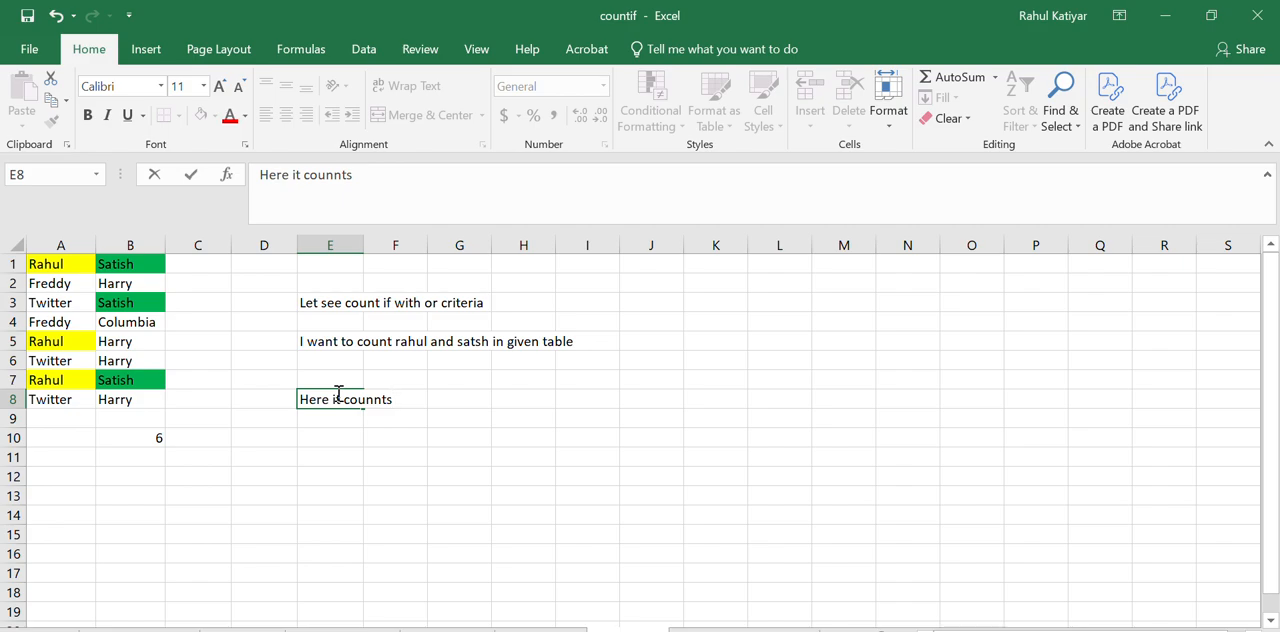
key(BackSpace)
key(BackSpace)
key(BackSpace)
text(ts rahul and staish)
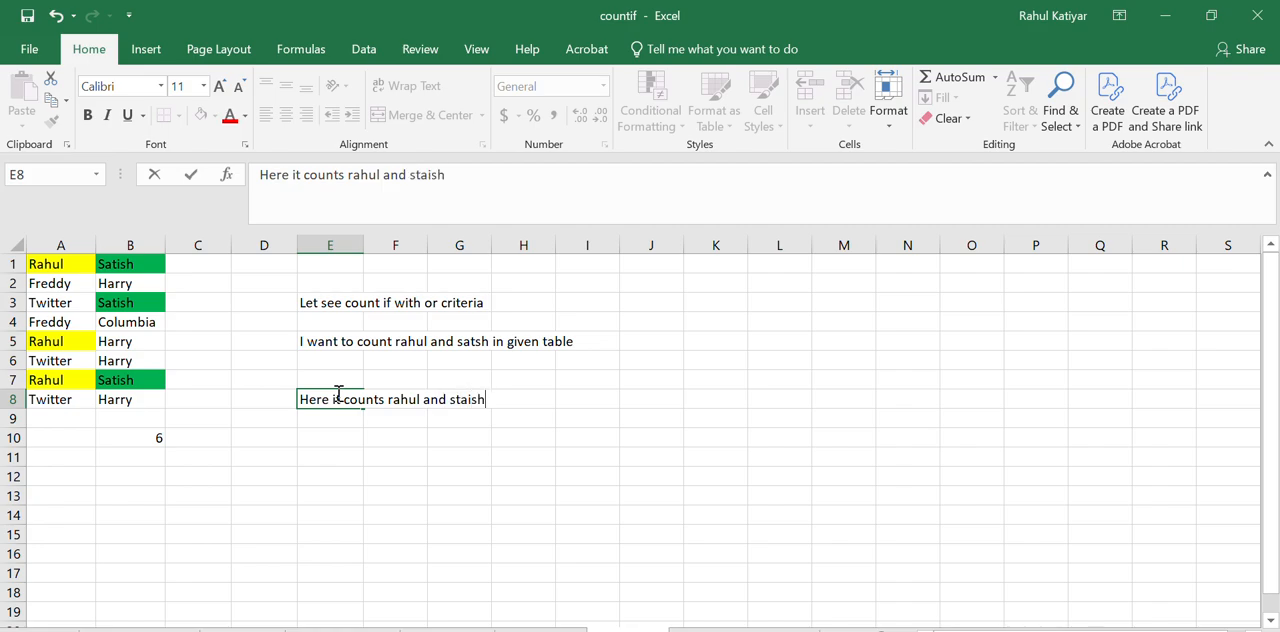
text( but problem )
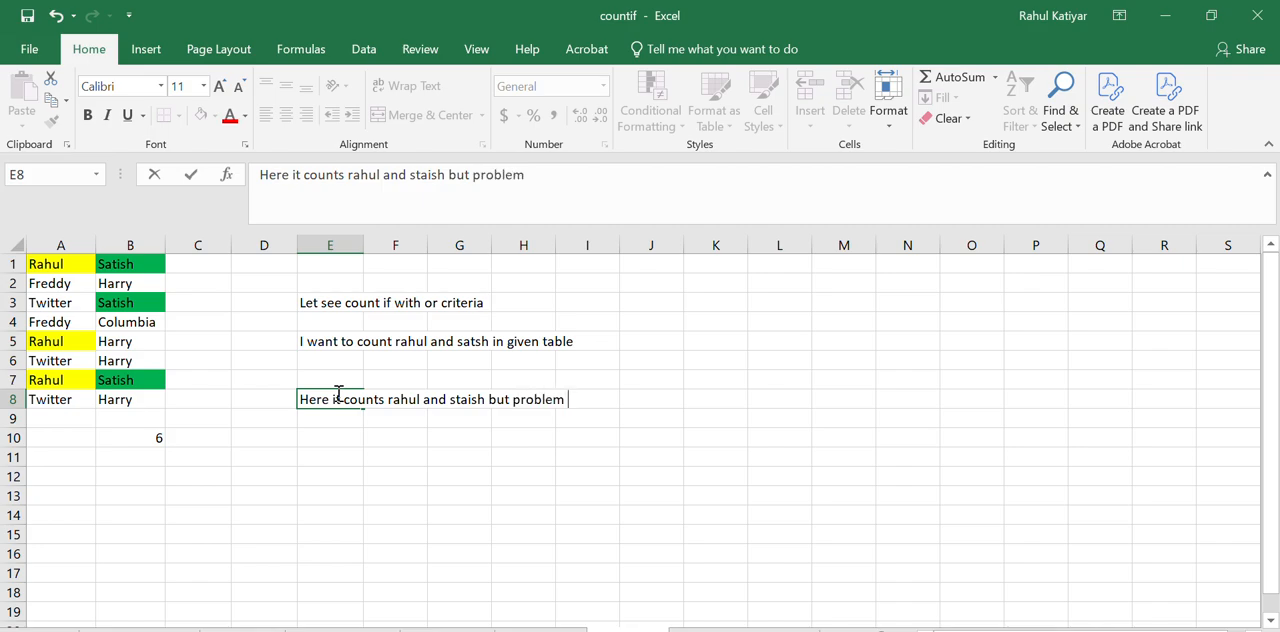
text(is it count)
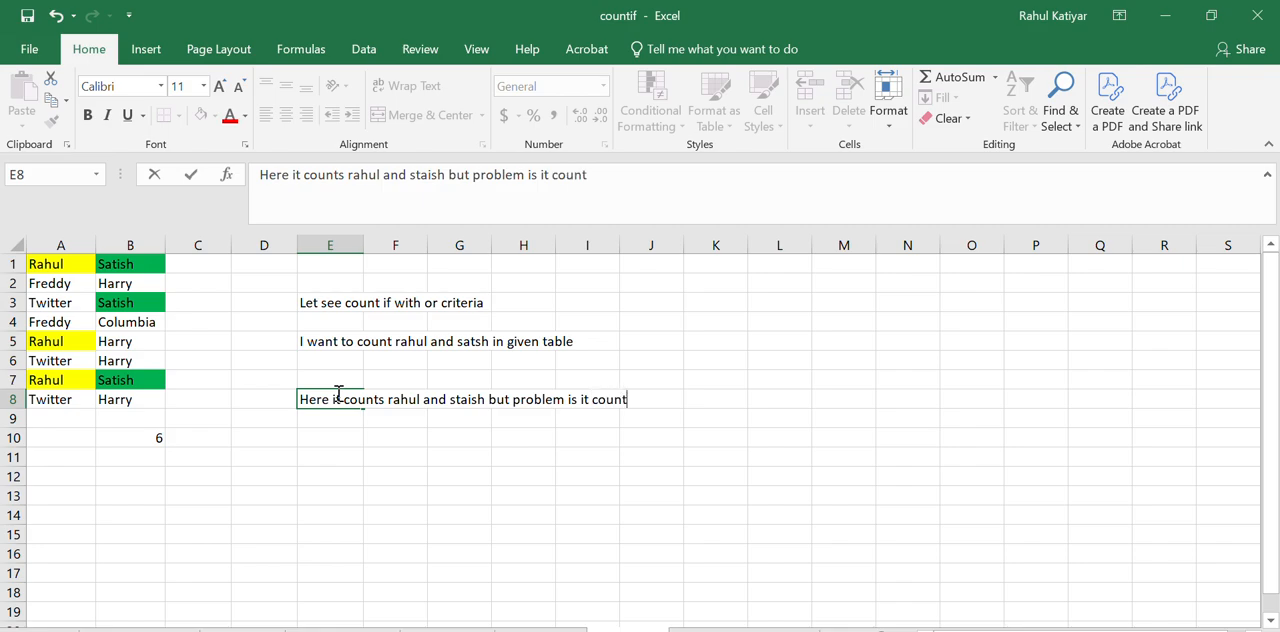
text(  rows with rahul a)
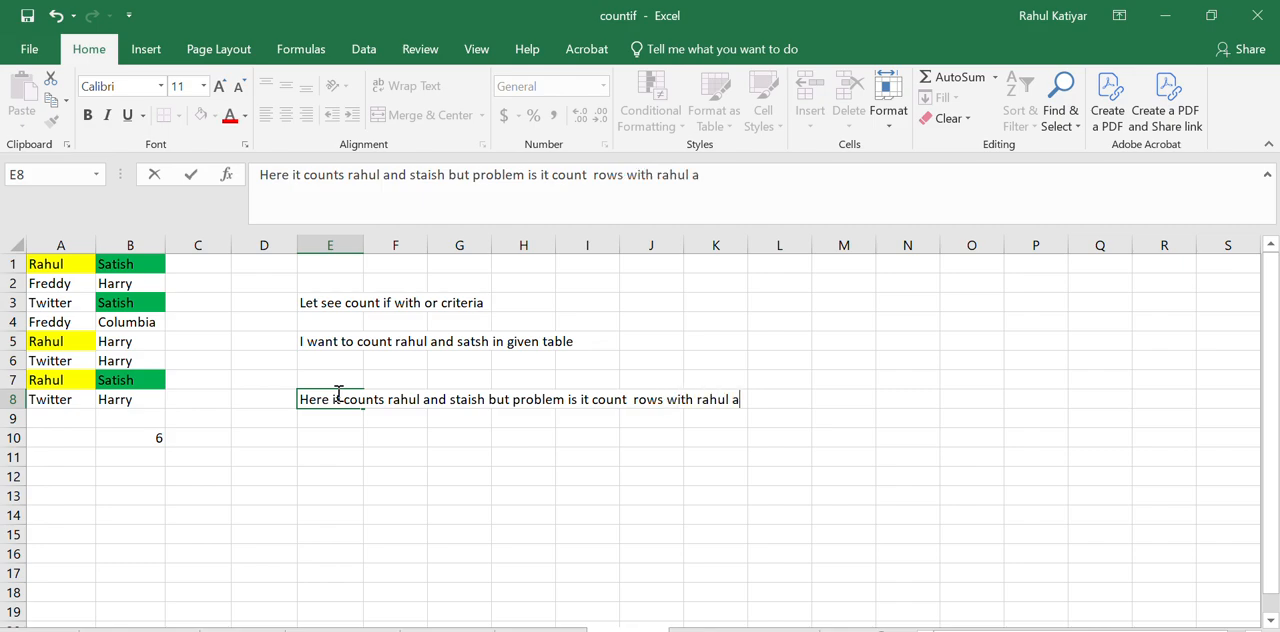
text(nd satish twi)
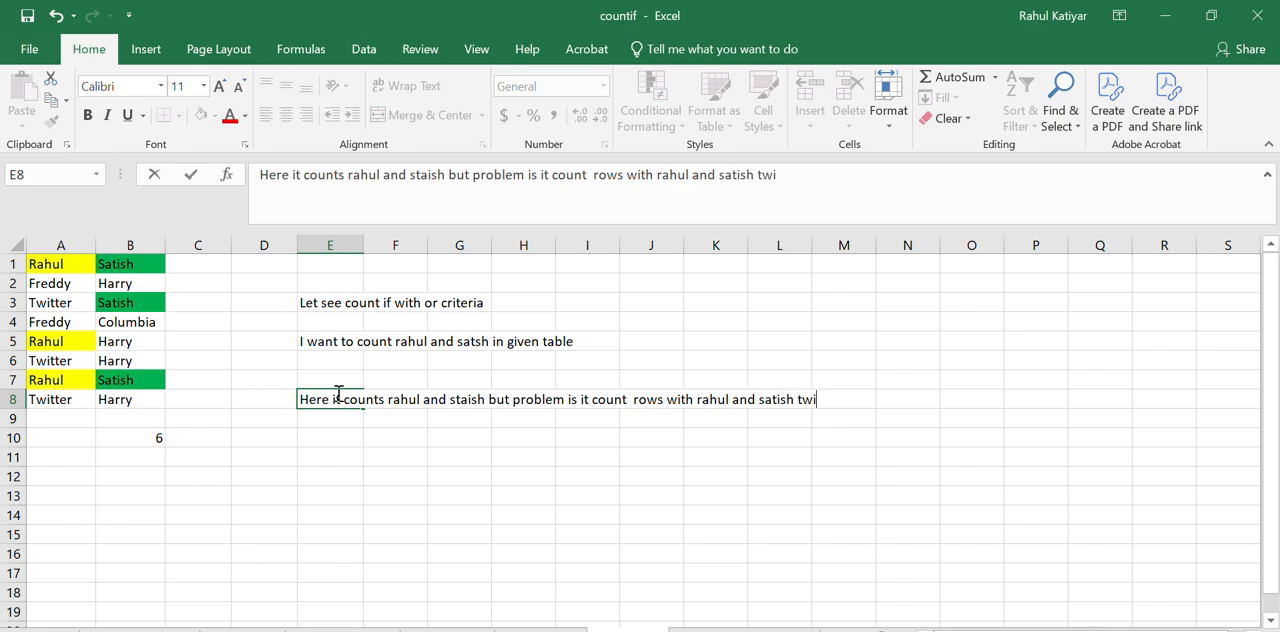
text(ce)
Enter the note "practically answer will be 4" in E10
click(347, 431)
text(pract)
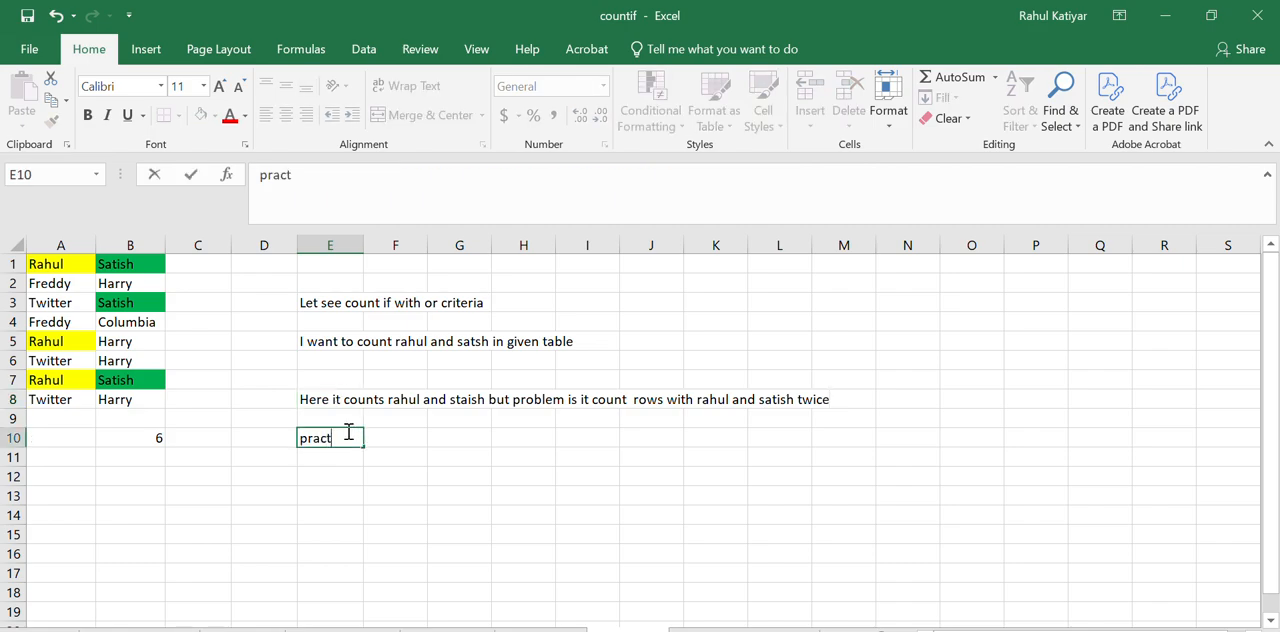
text(ically answer w)
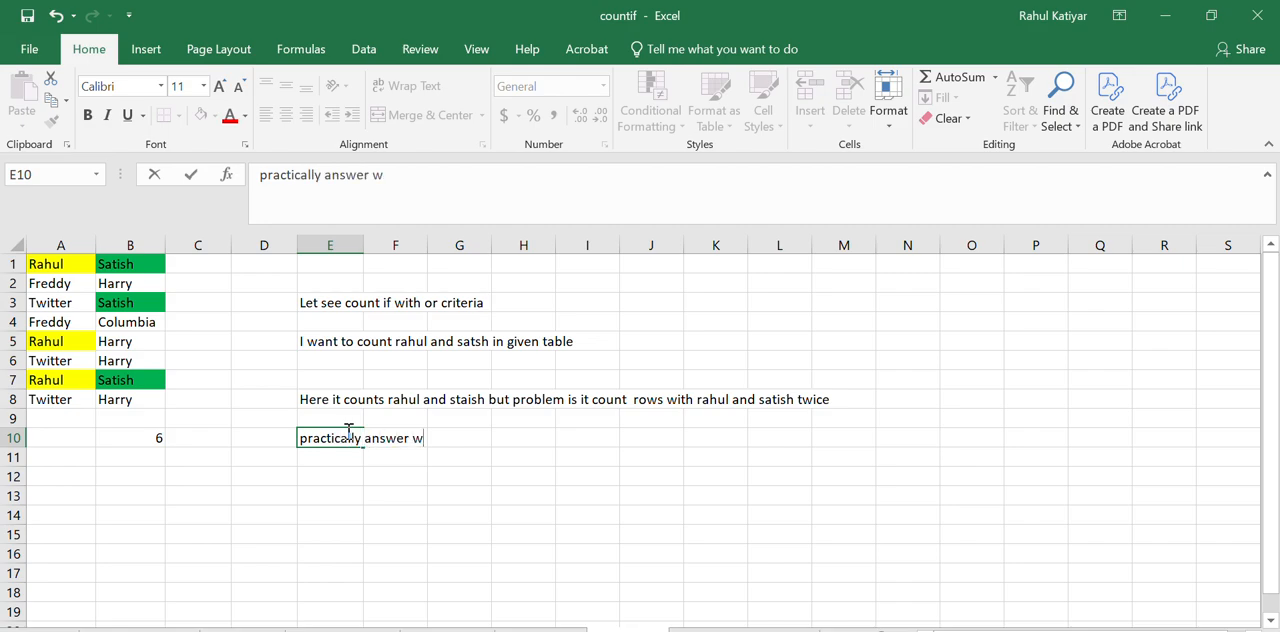
text(ill be 4)
click(442, 510)
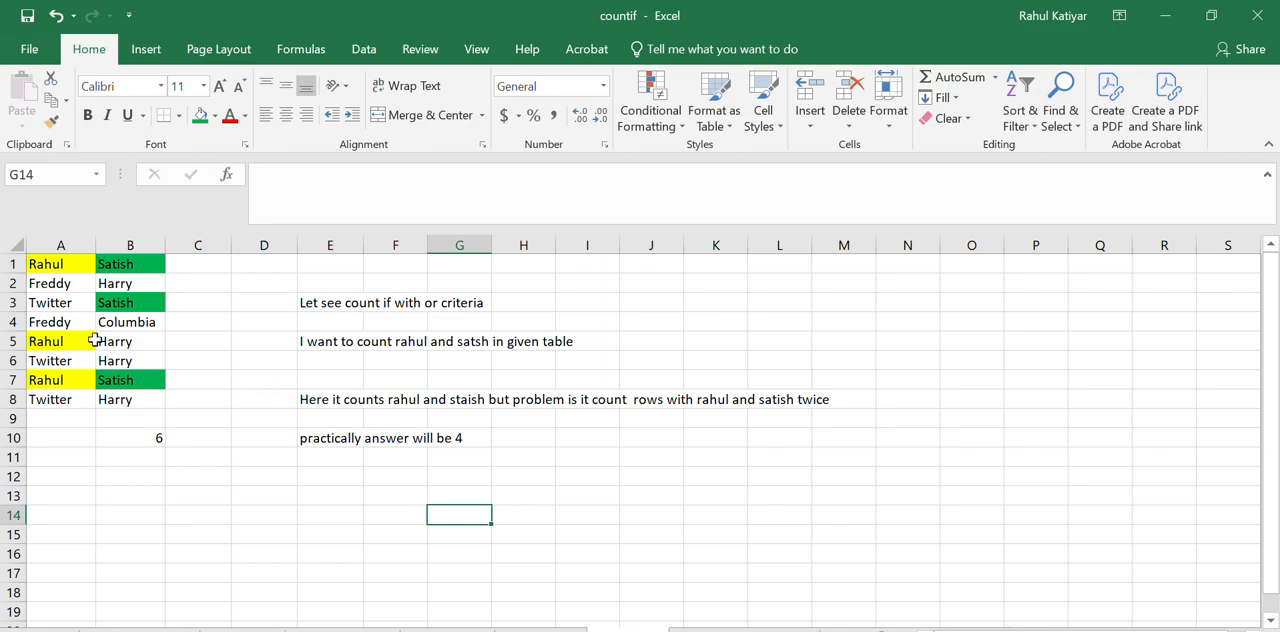
Fill the rows containing both names, A7:B7 and A1:B1, with yellow
drag(63, 382, 148, 380)
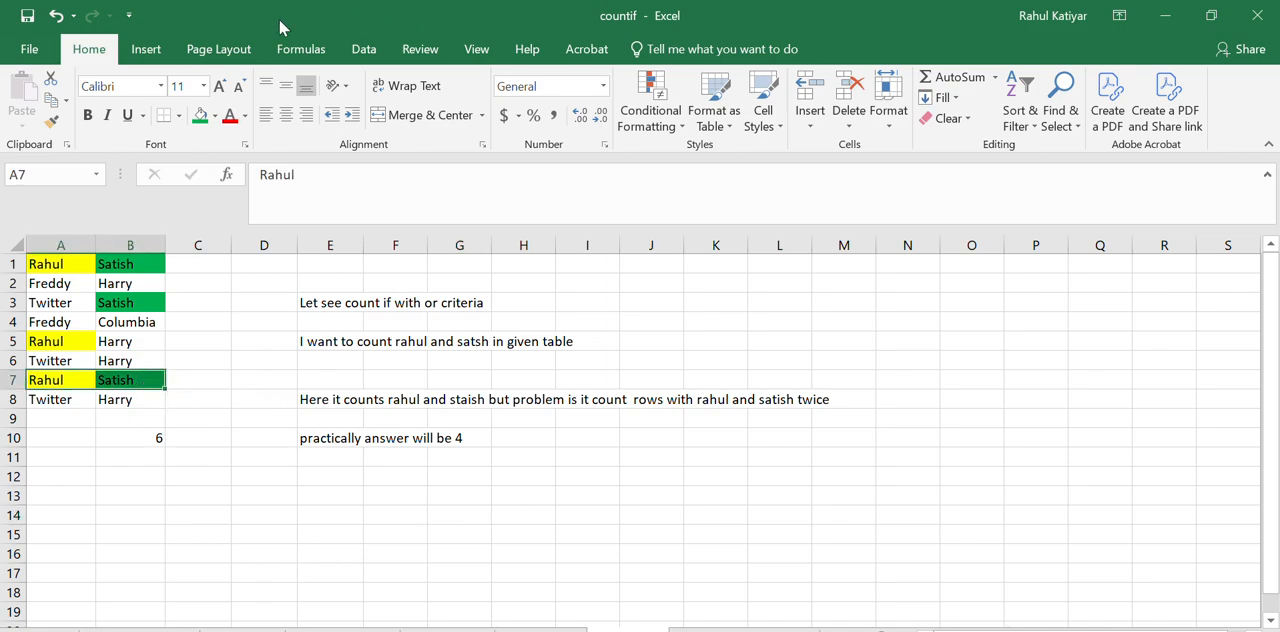
click(214, 115)
click(244, 264)
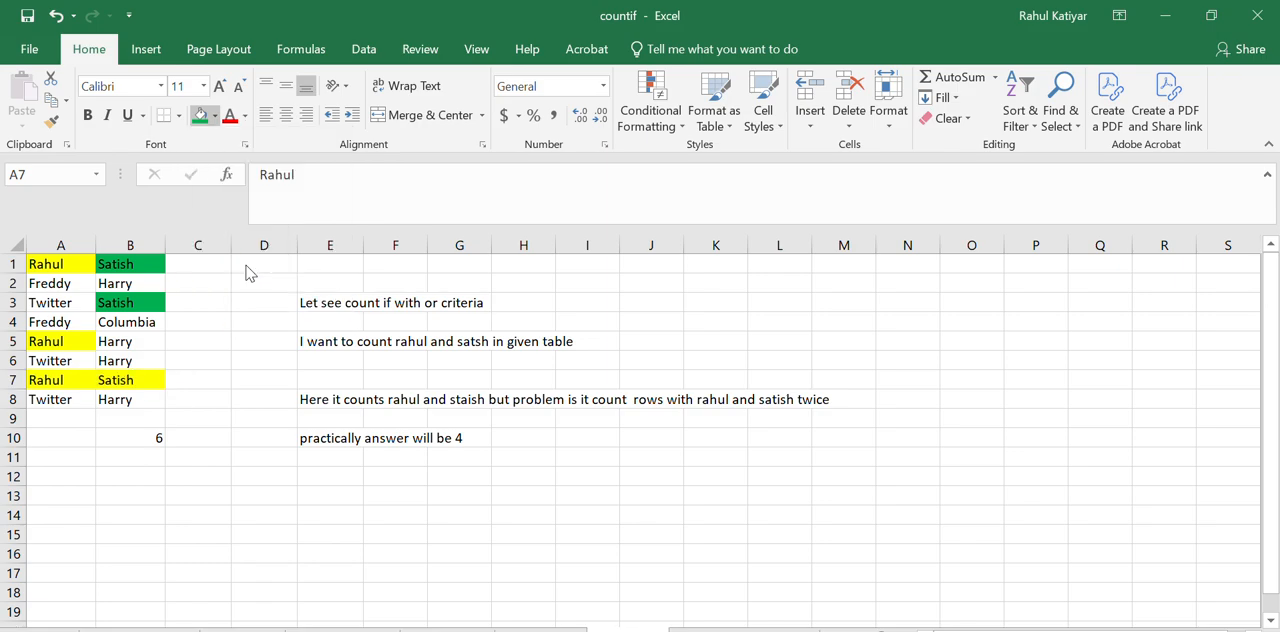
drag(70, 264, 118, 263)
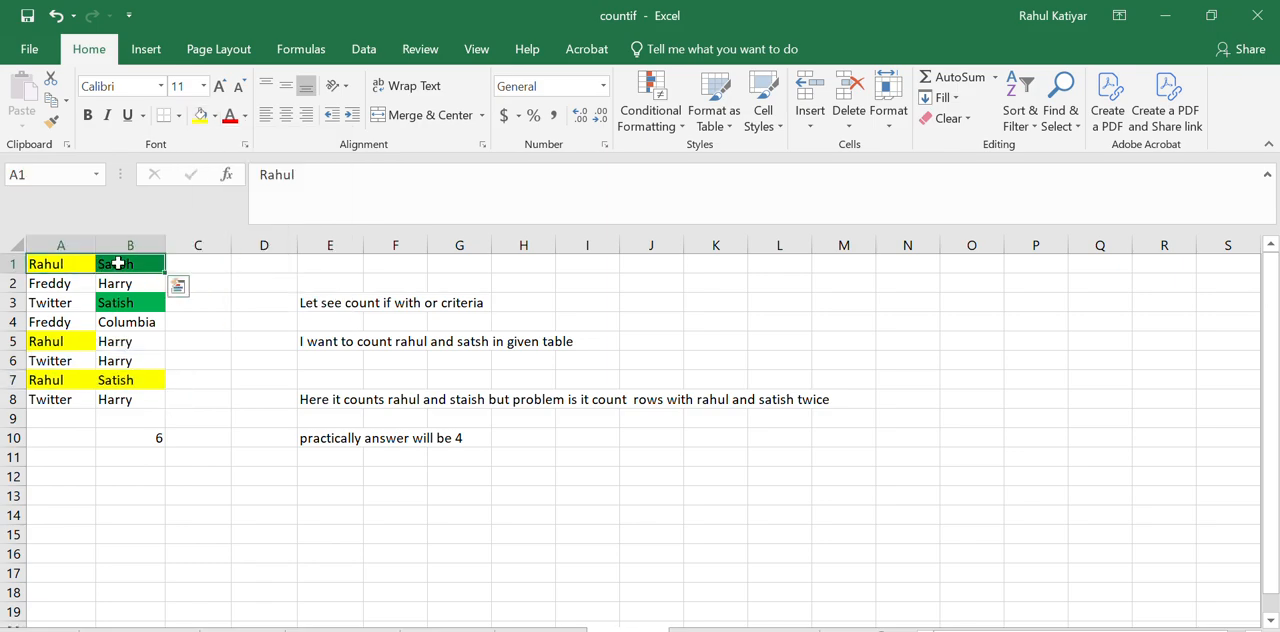
click(200, 115)
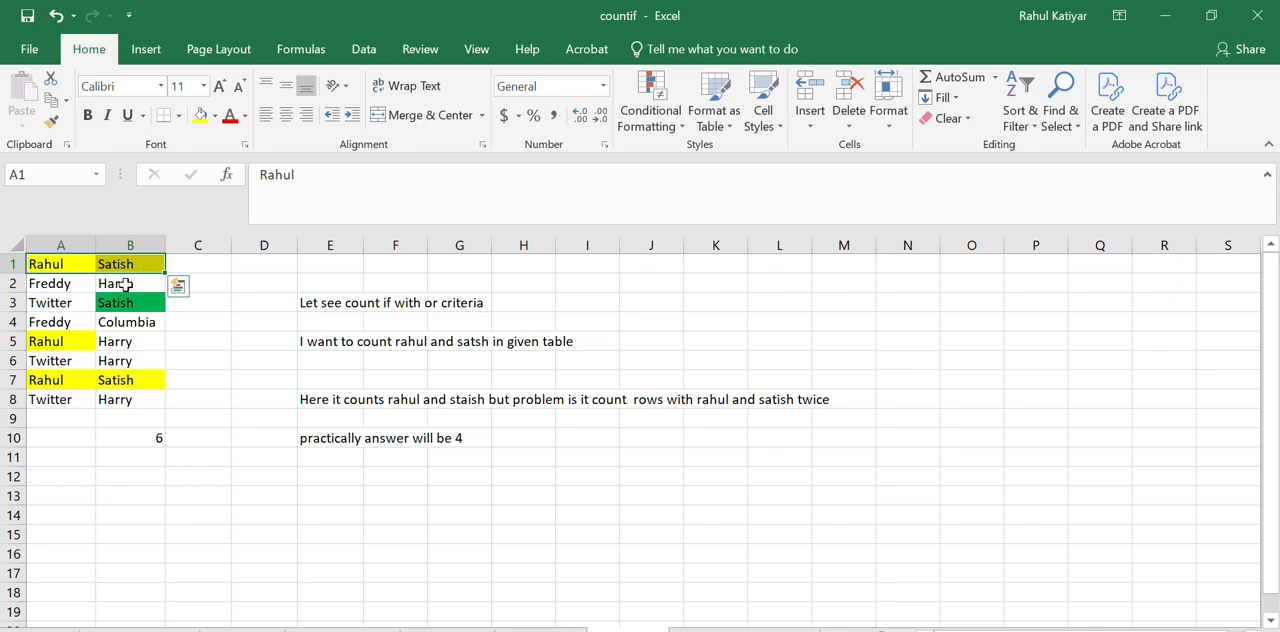
click(197, 341)
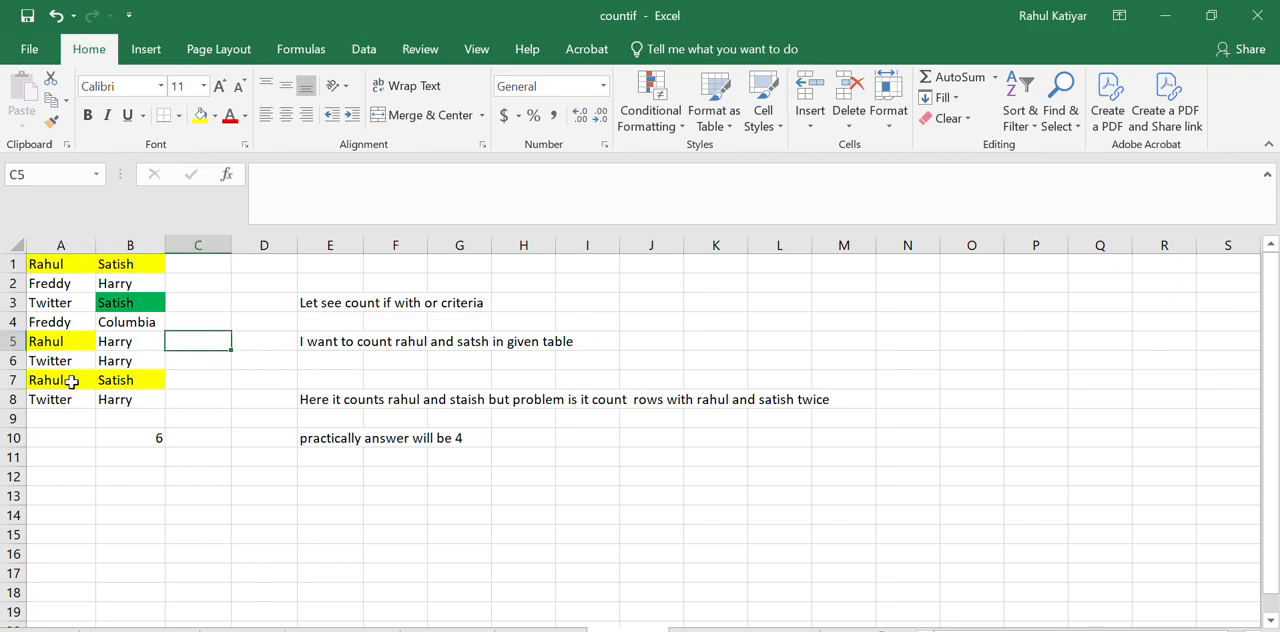
Number the matching rows in column C by entering 1 in C1, 2 in C3, 3 in C5 and 4 in C7
click(196, 264)
text(1)
click(195, 303)
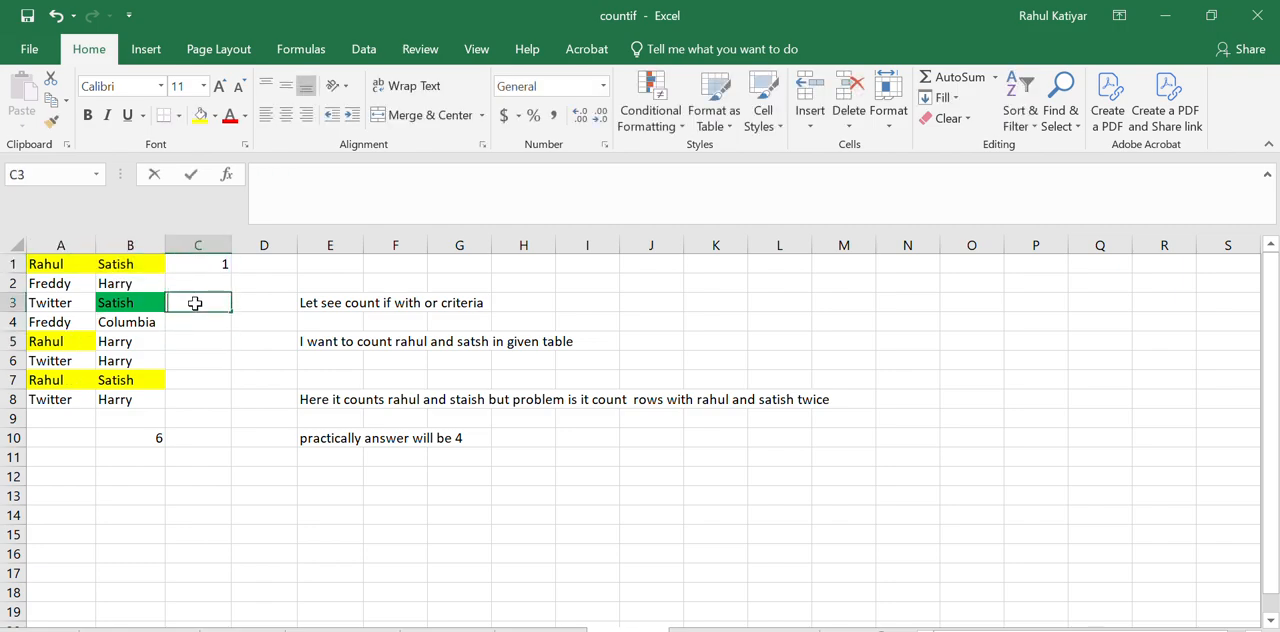
text(2)
click(192, 339)
text(3)
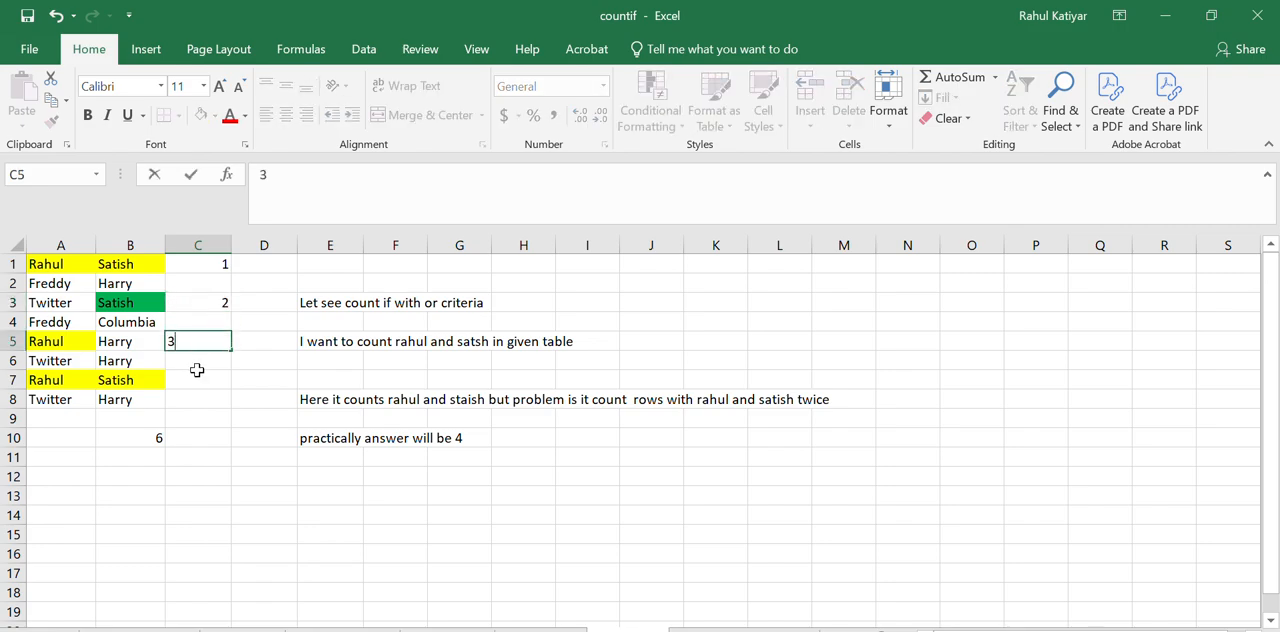
click(197, 378)
text(4)
key(Return)
click(226, 460)
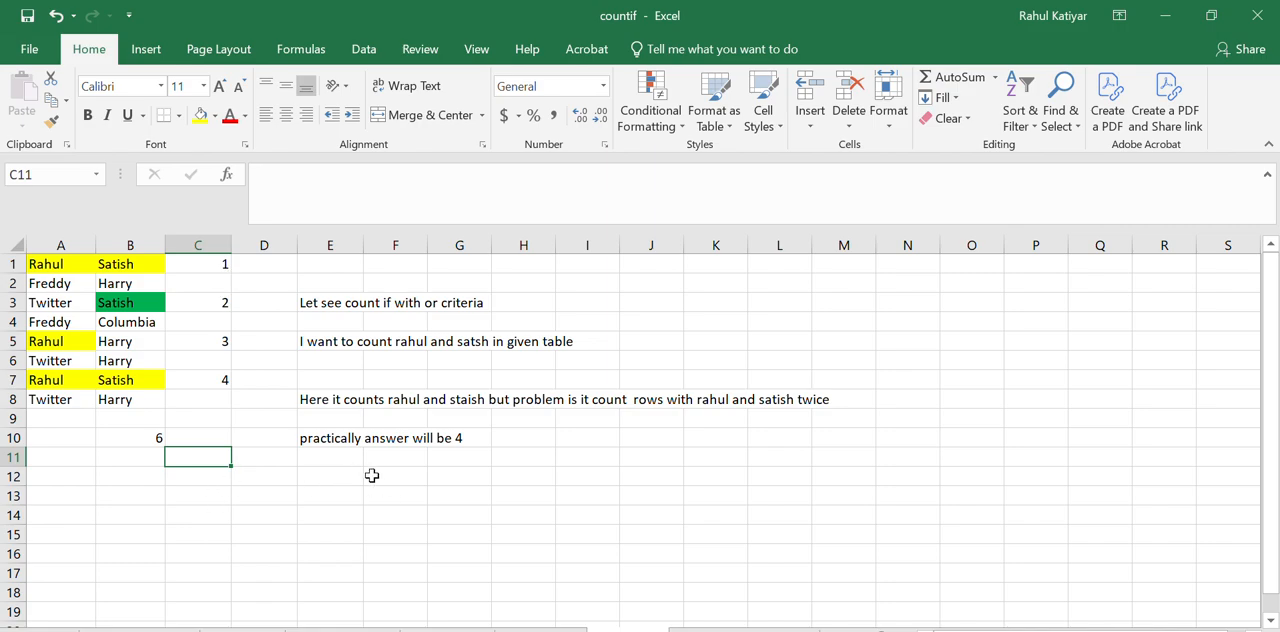
Enter the note "Let see how to overcome this problem" in E12
click(343, 479)
text(Le)
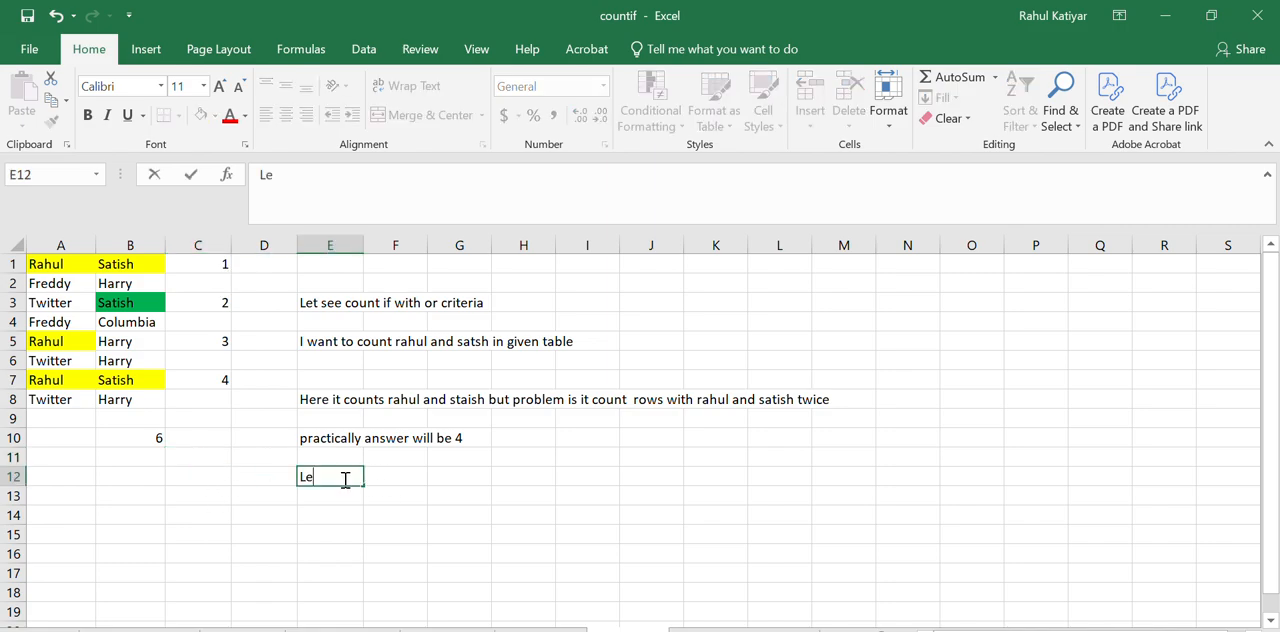
text(t see how to ove)
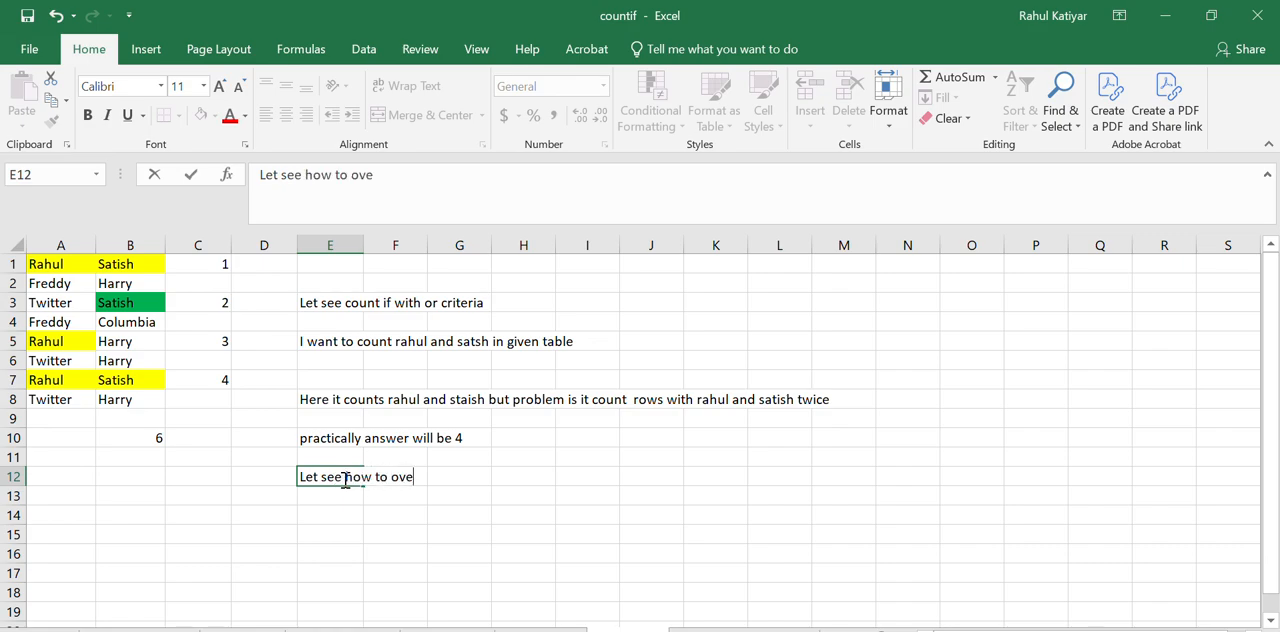
text(rcome thi)
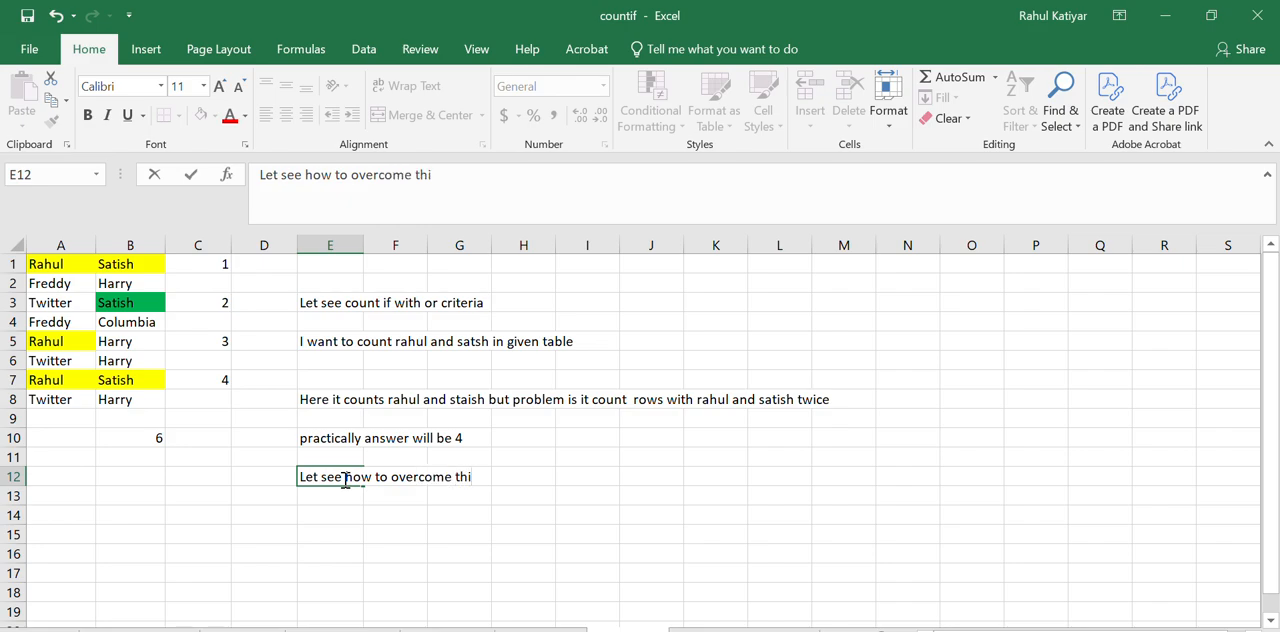
text(s problem)
Start a SUM formula in C10 with a nested IF that tests whether A1:A8 equals the first name
click(207, 440)
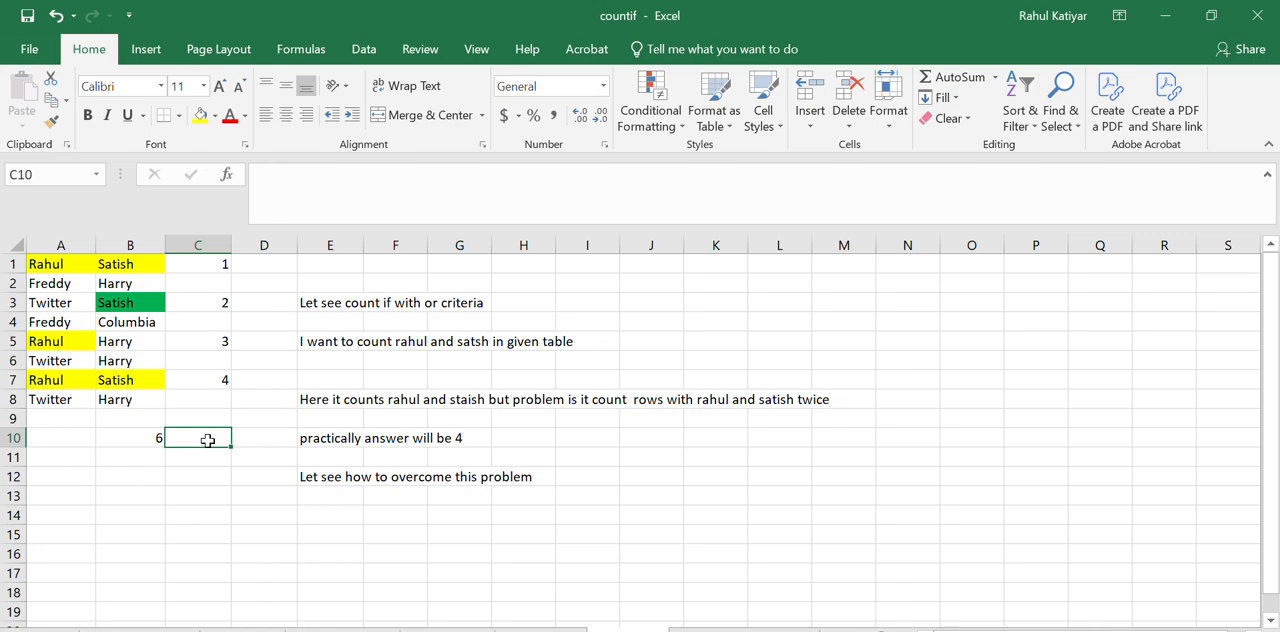
text(=)
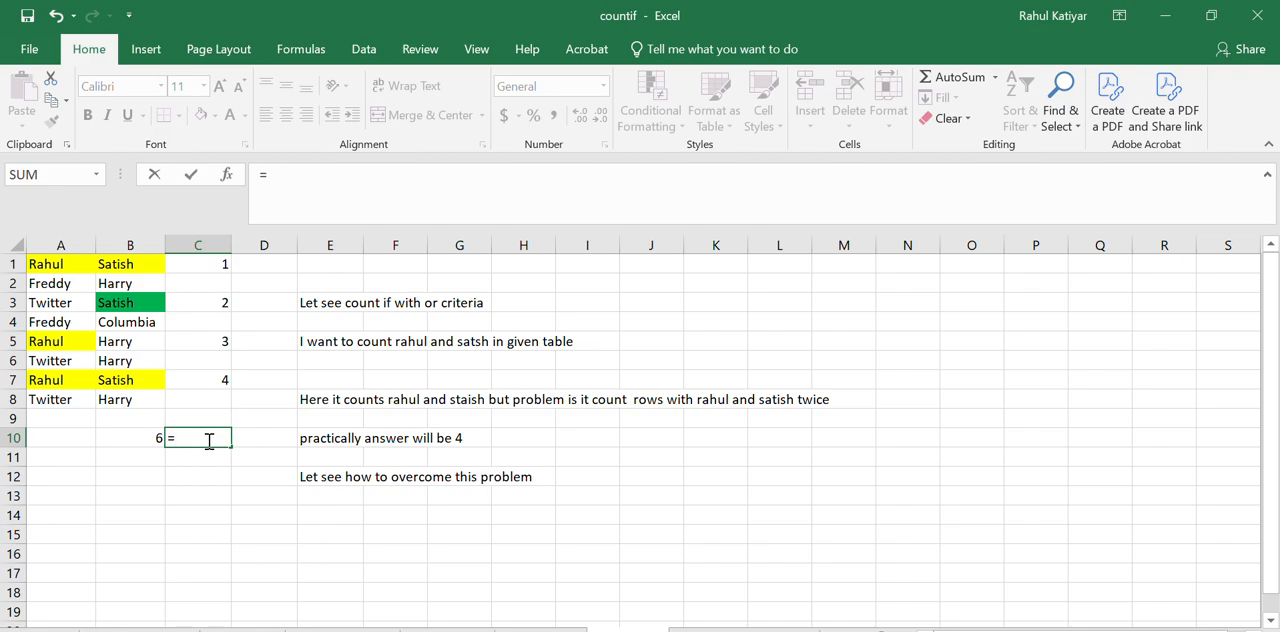
text(Sum)
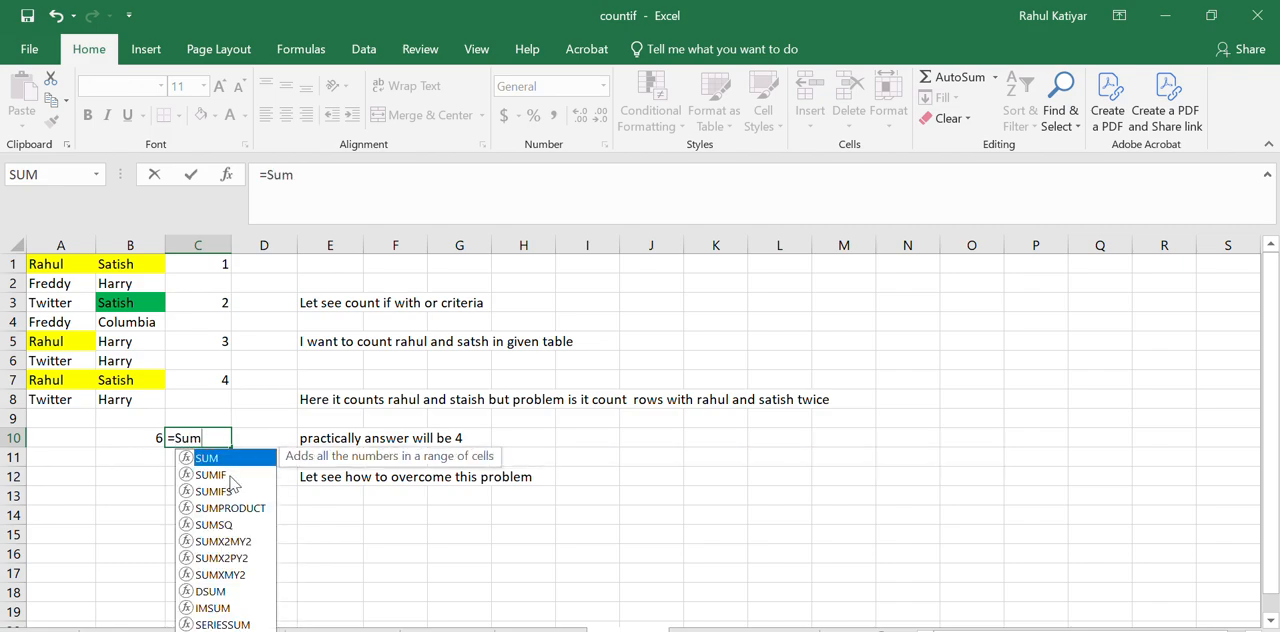
key(Tab)
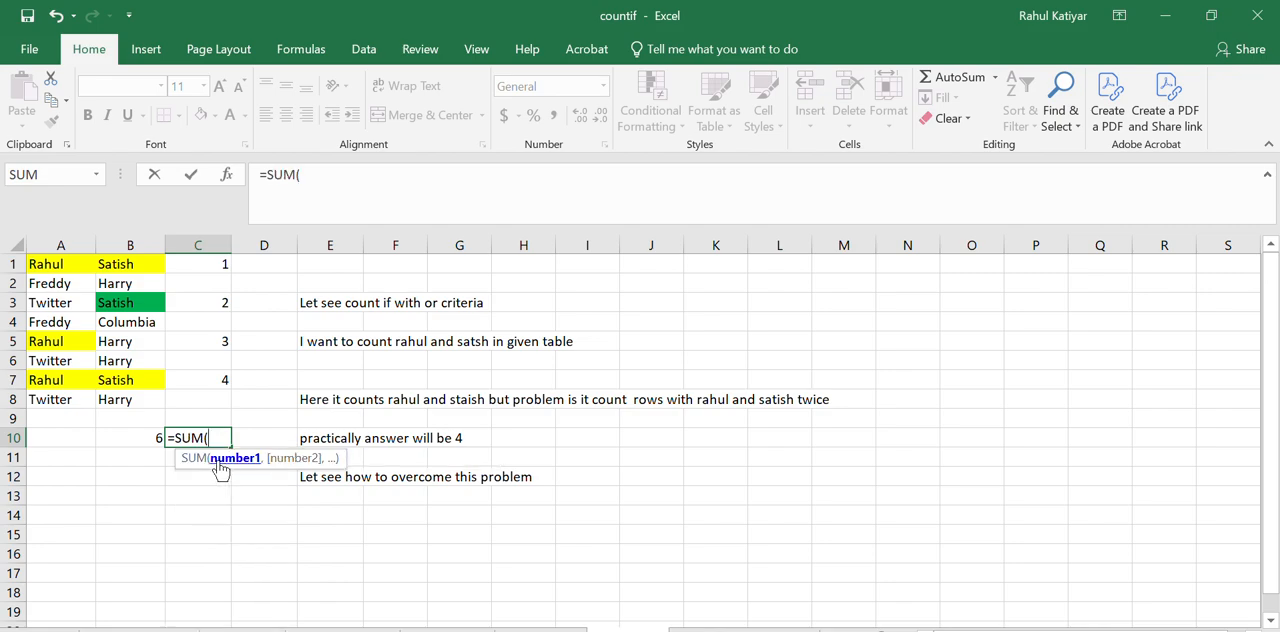
text(if)
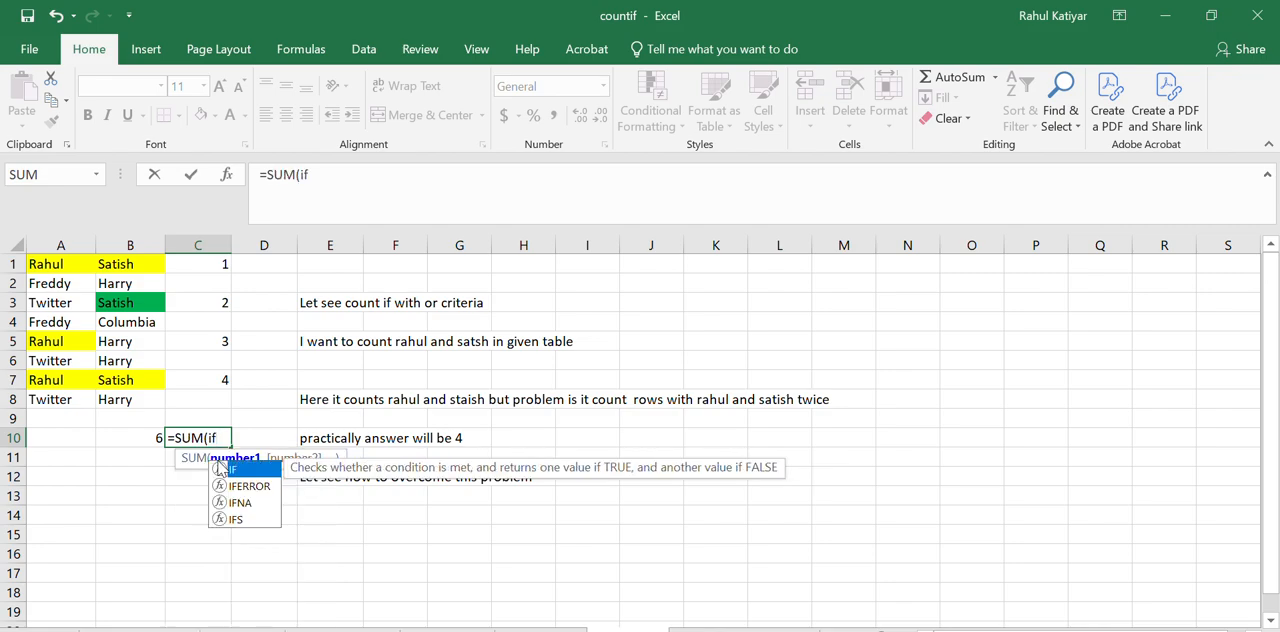
text(()
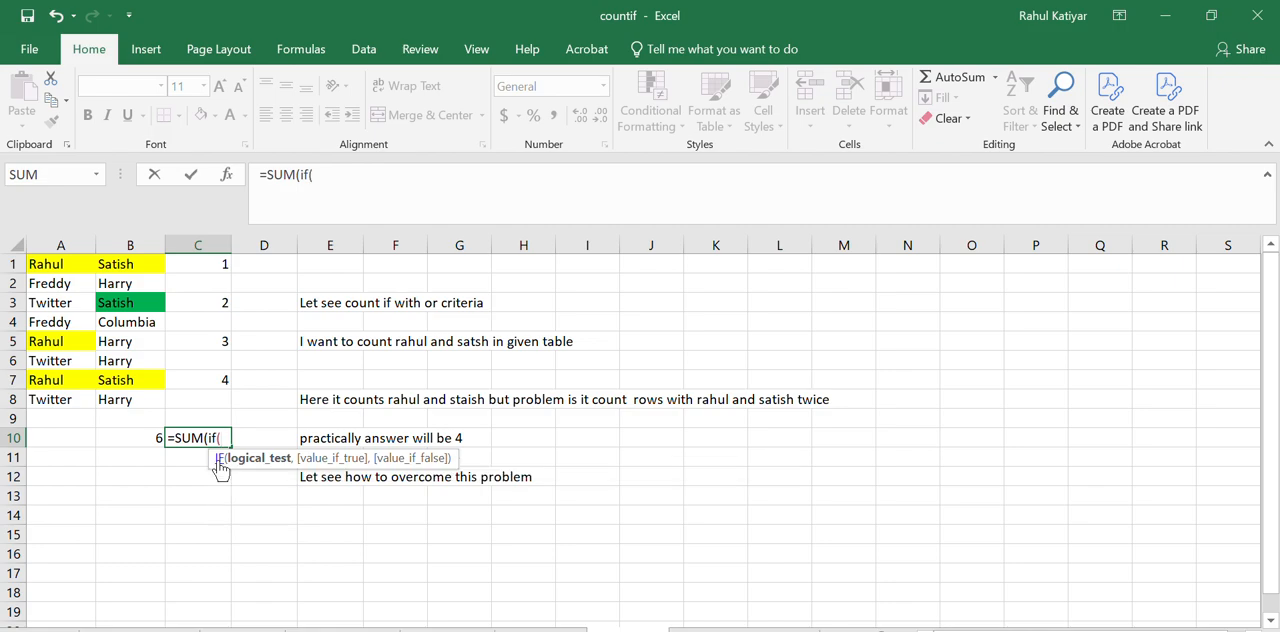
drag(50, 264, 58, 404)
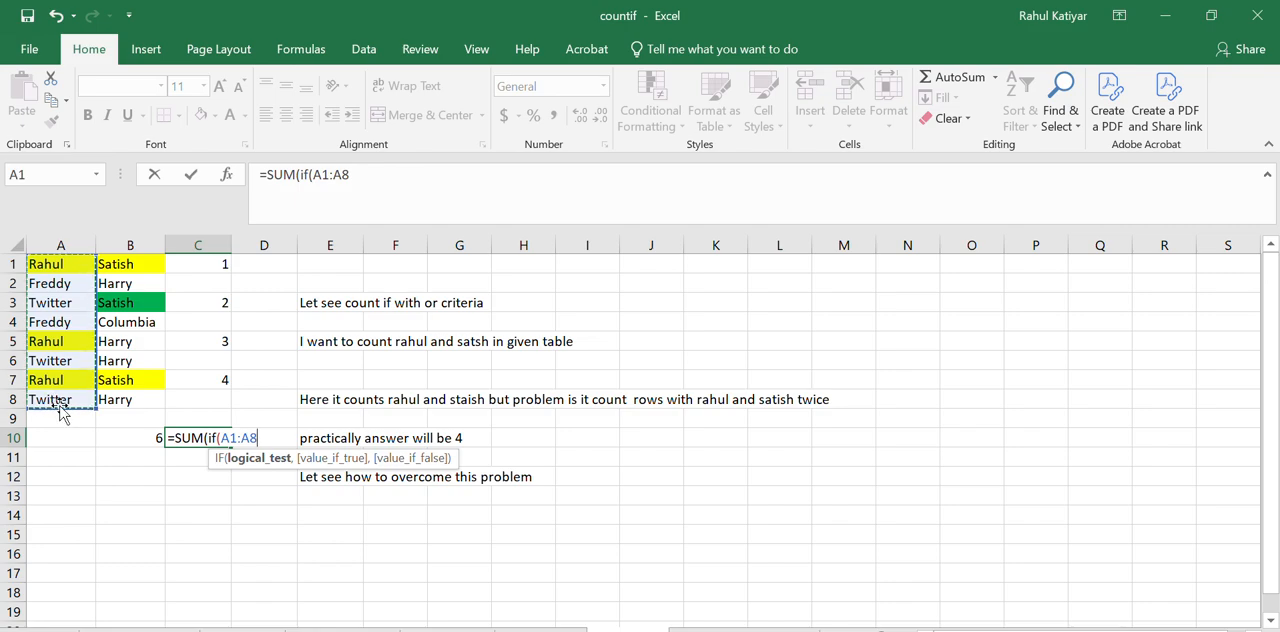
text(=)
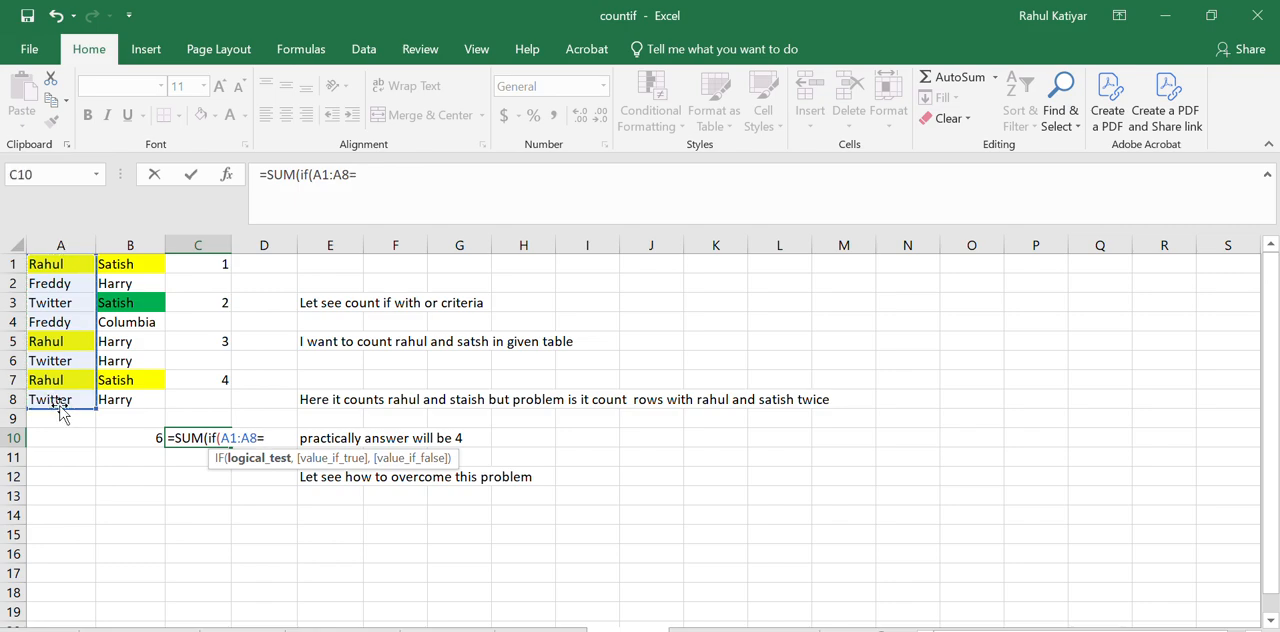
text("Rahul")
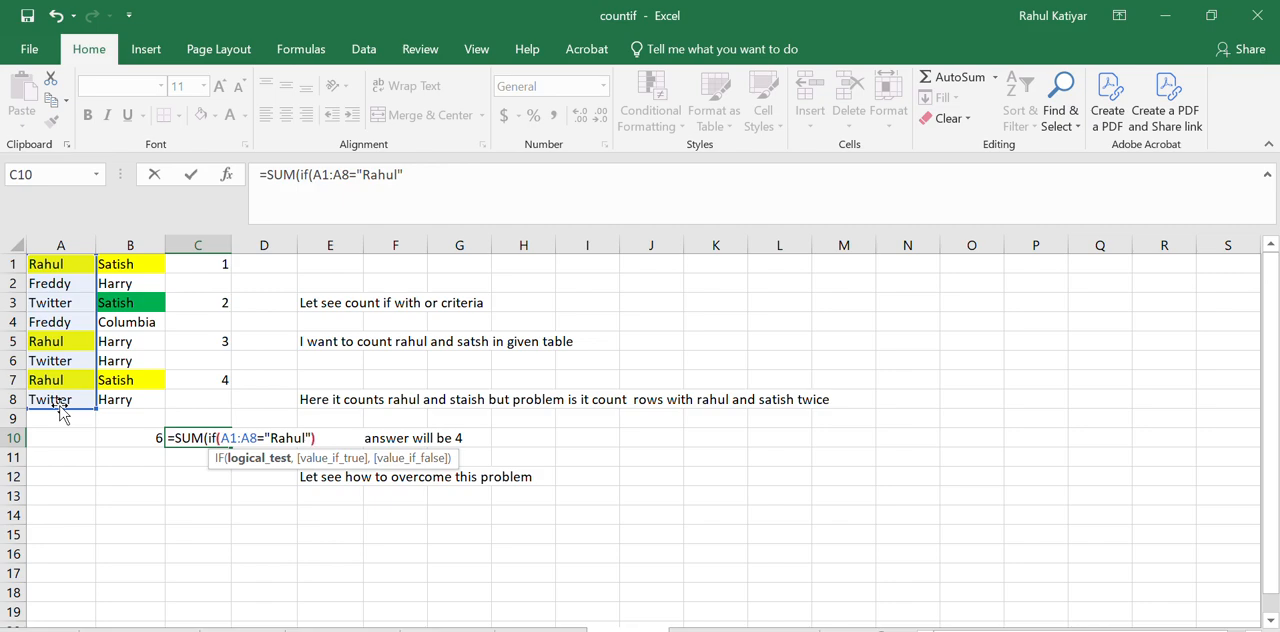
text())
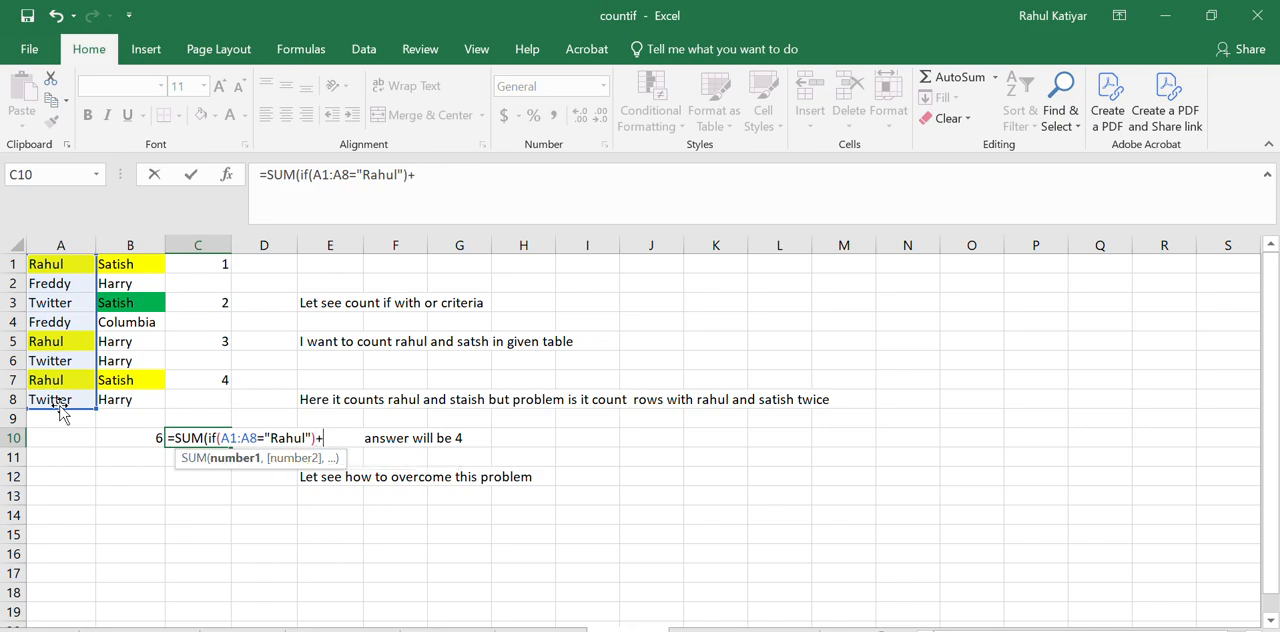
text(+()
Add a second condition to the IF test in C10, joined with +, checking whether B1:B8 equals the second name
drag(131, 274, 131, 400)
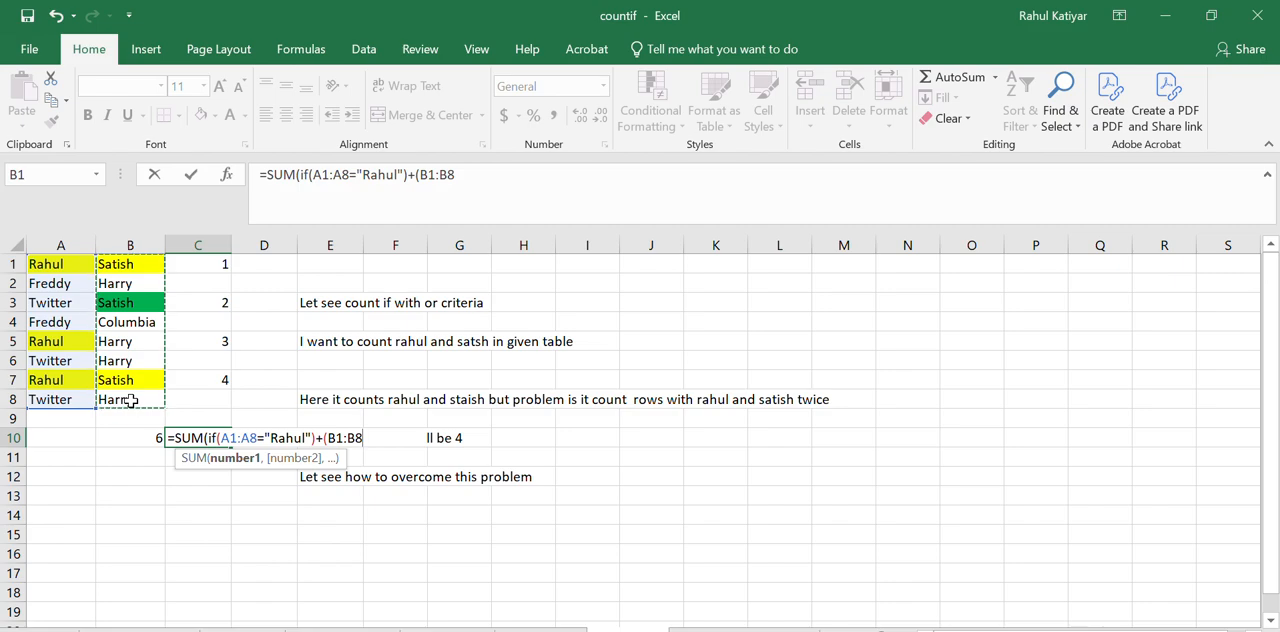
text(=)
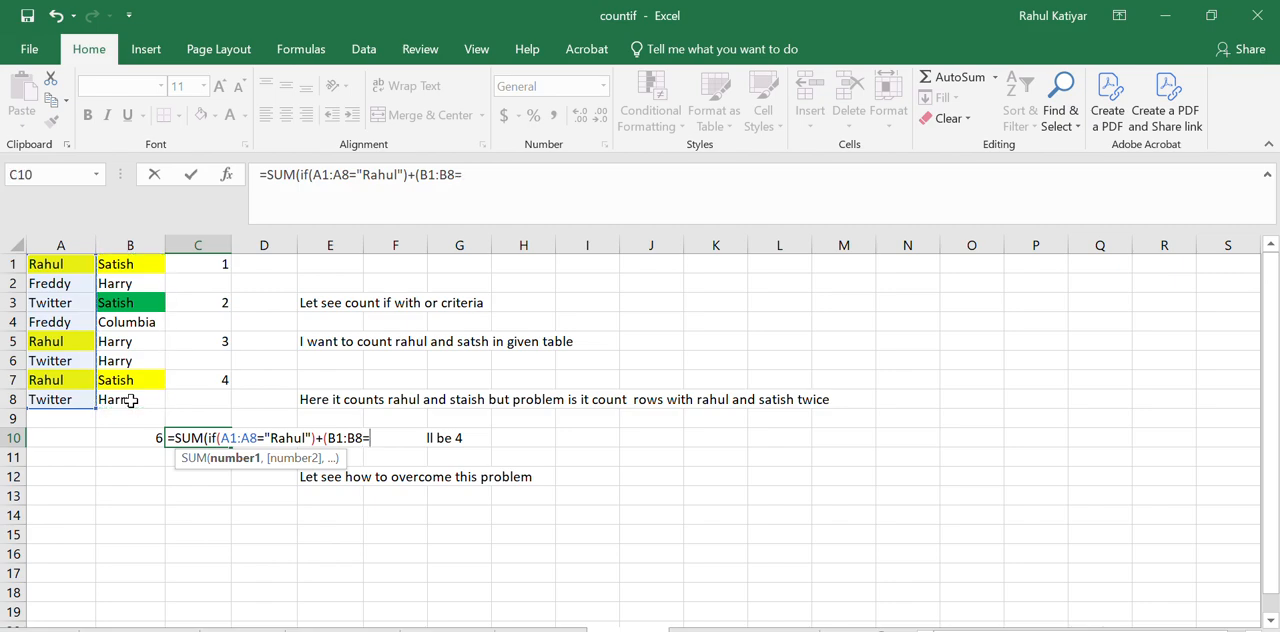
text("Satish")
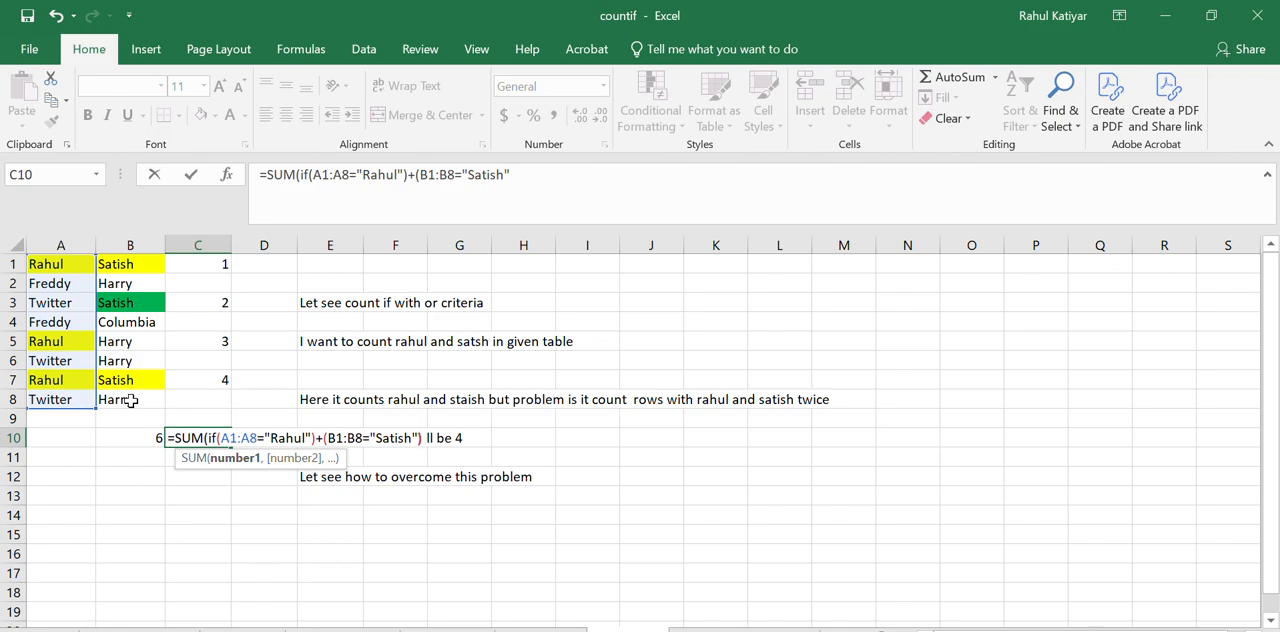
text(),1)
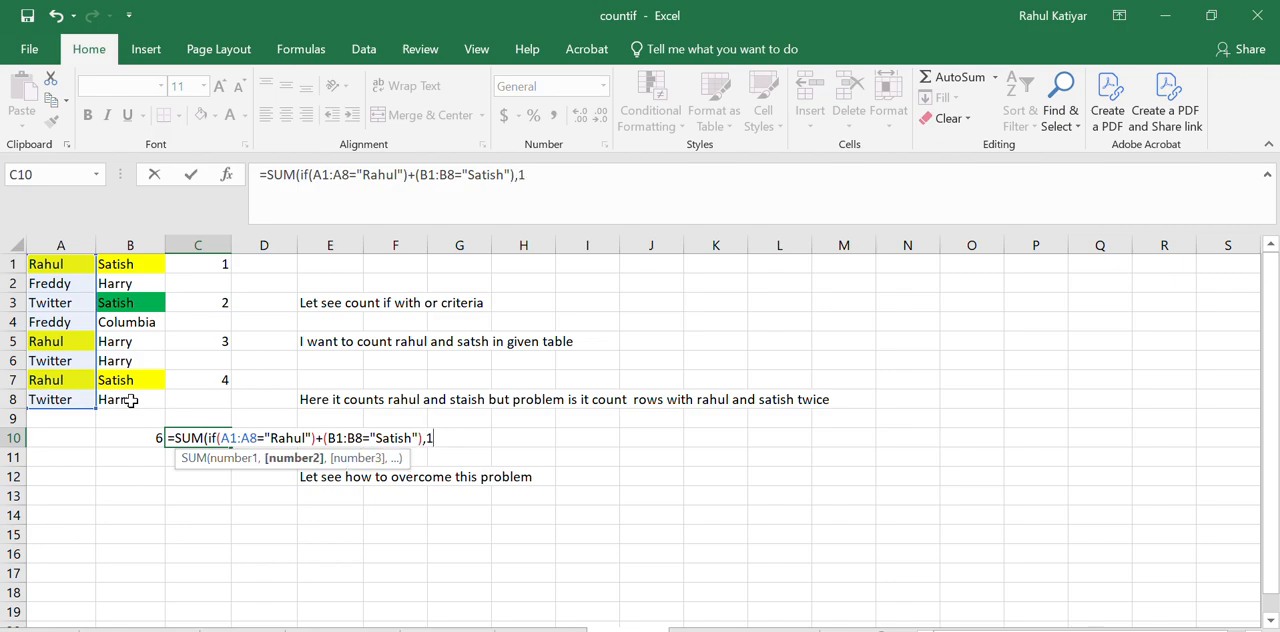
text(,0)
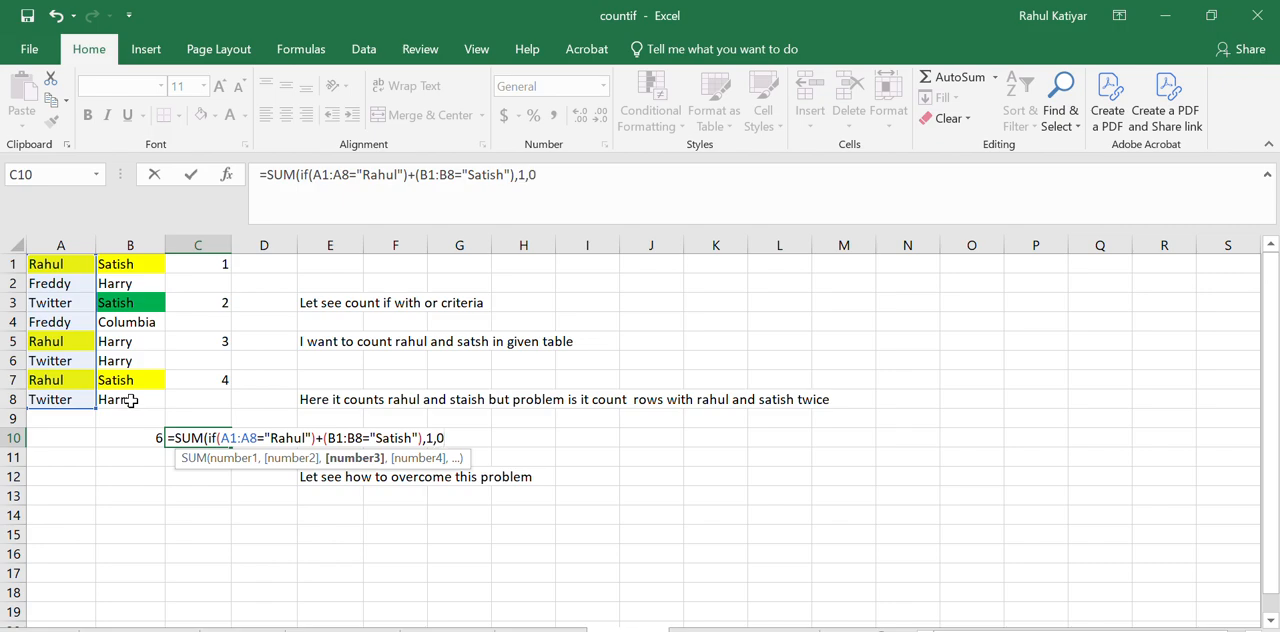
text()))
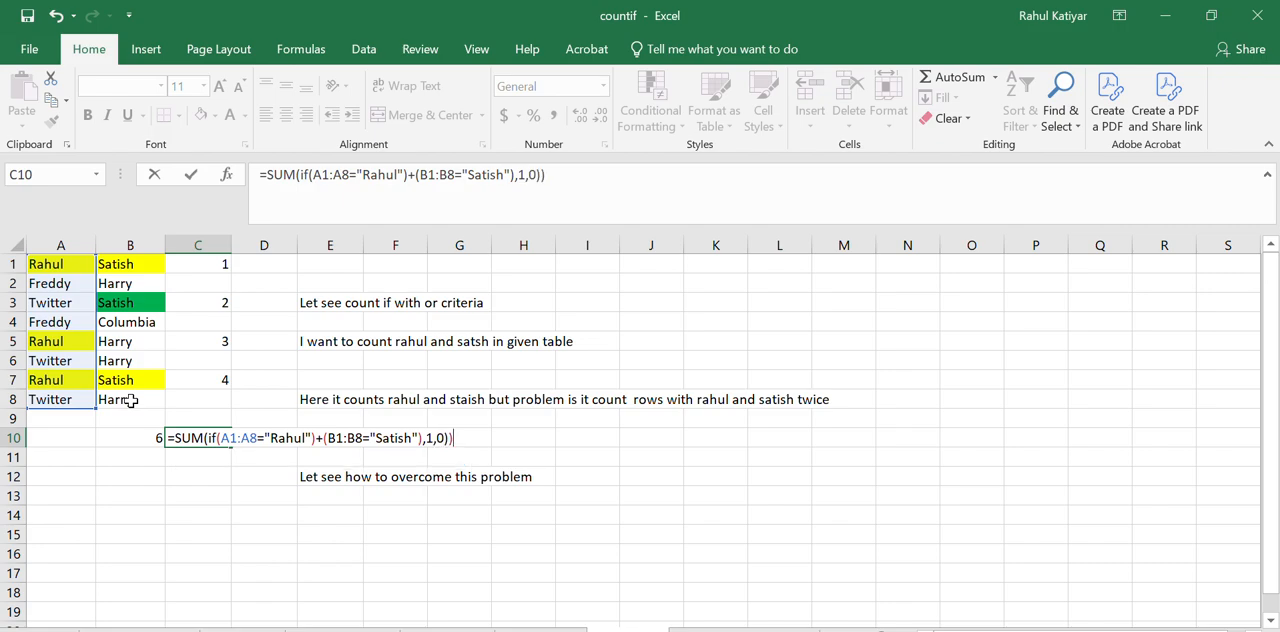
Give the IF a true value of 1 and a false value of 0, close the formula and try to enter it
key(Return)
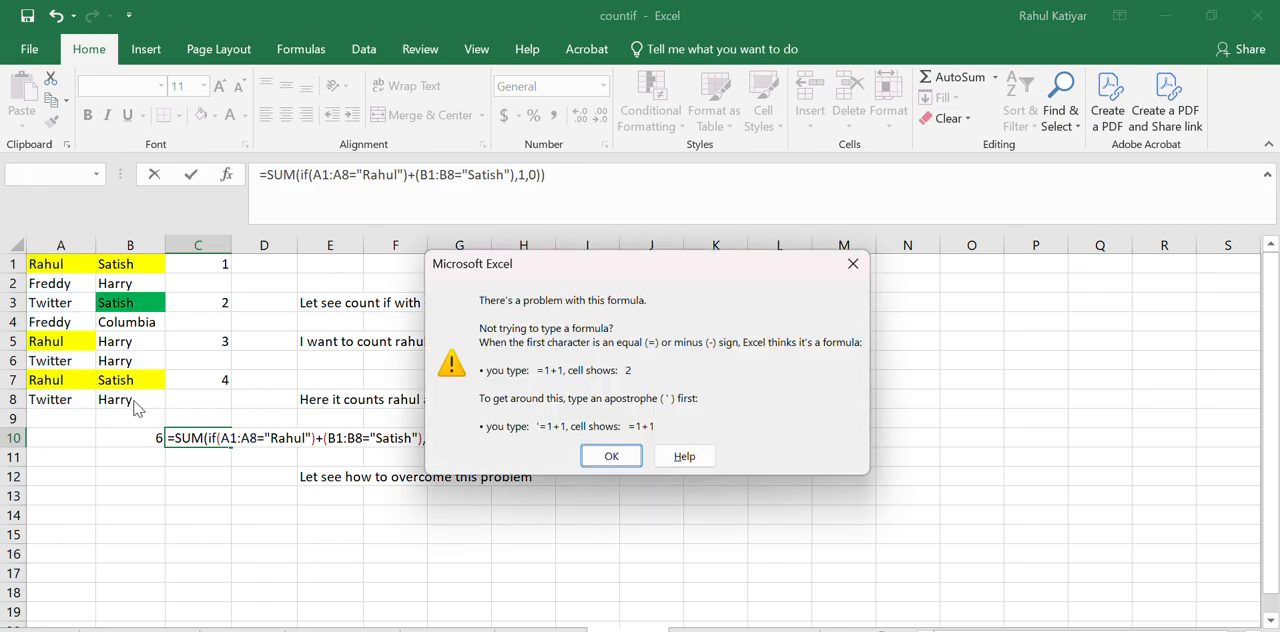
click(611, 456)
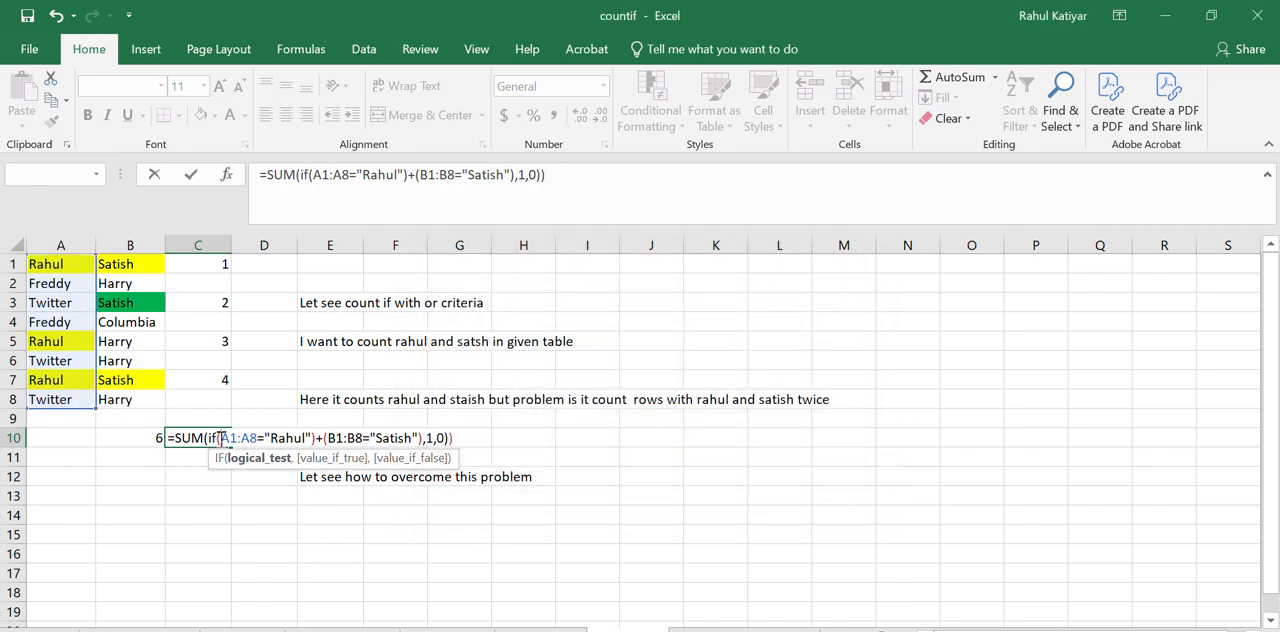
Insert the missing opening parenthesis before A1:A8 in the C10 formula and enter it
click(221, 438)
text(()
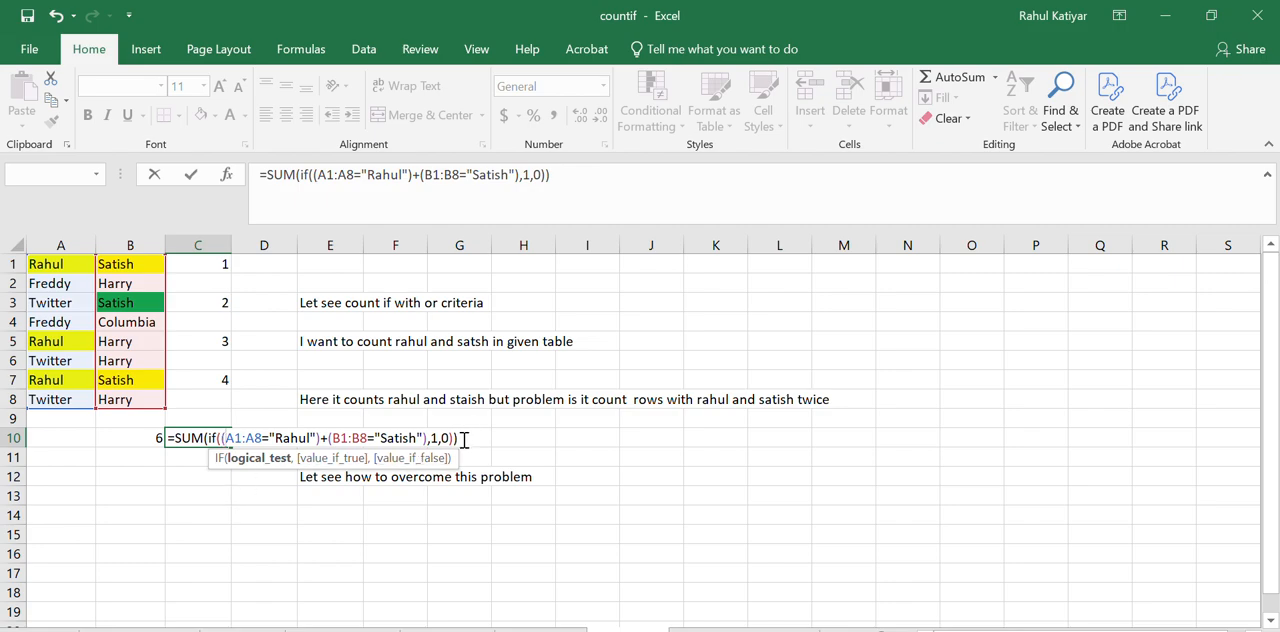
key(Return)
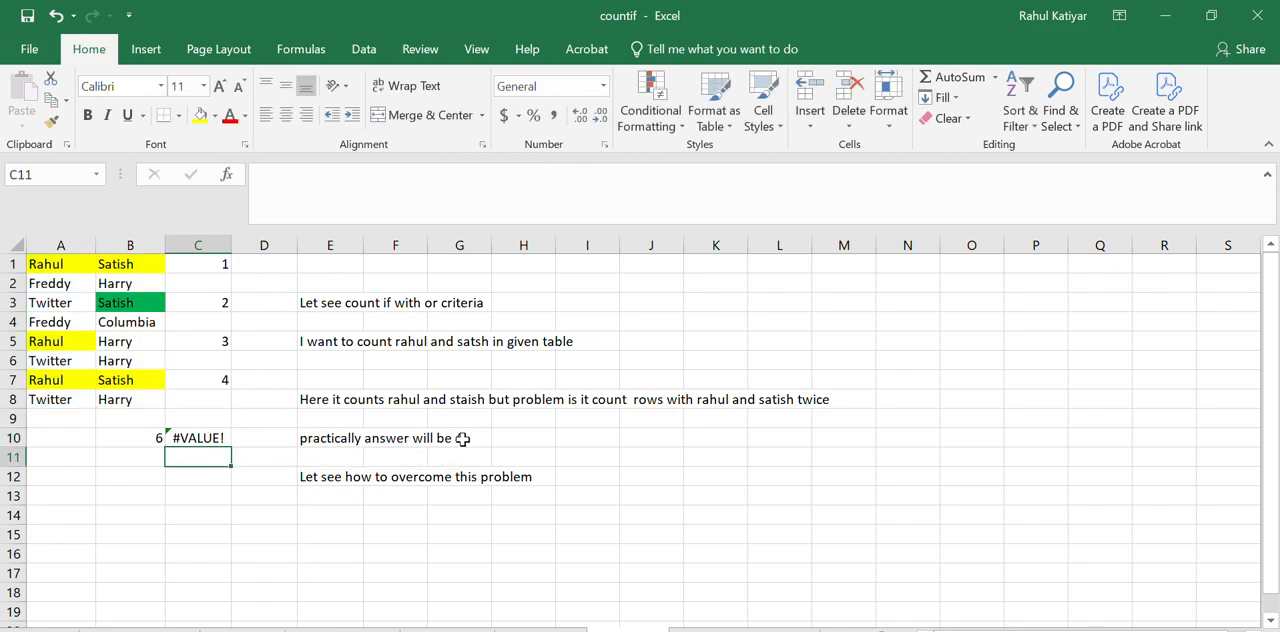
click(208, 438)
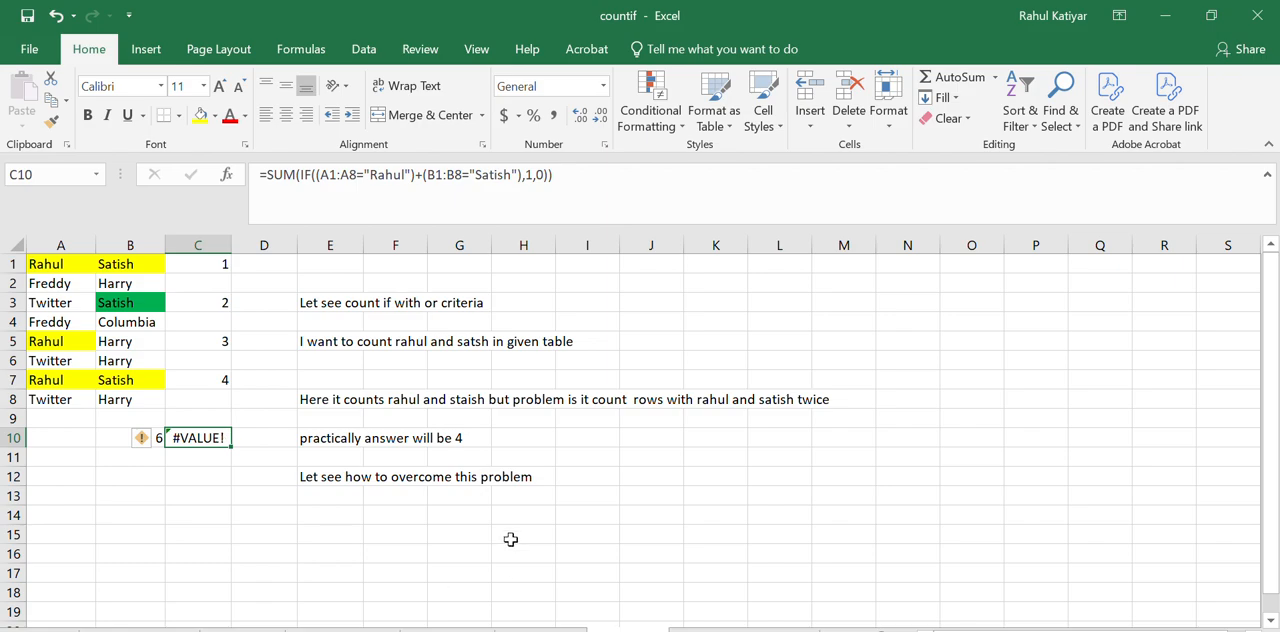
Enter the note "now ctrl+ shift + enter" in C12
click(189, 477)
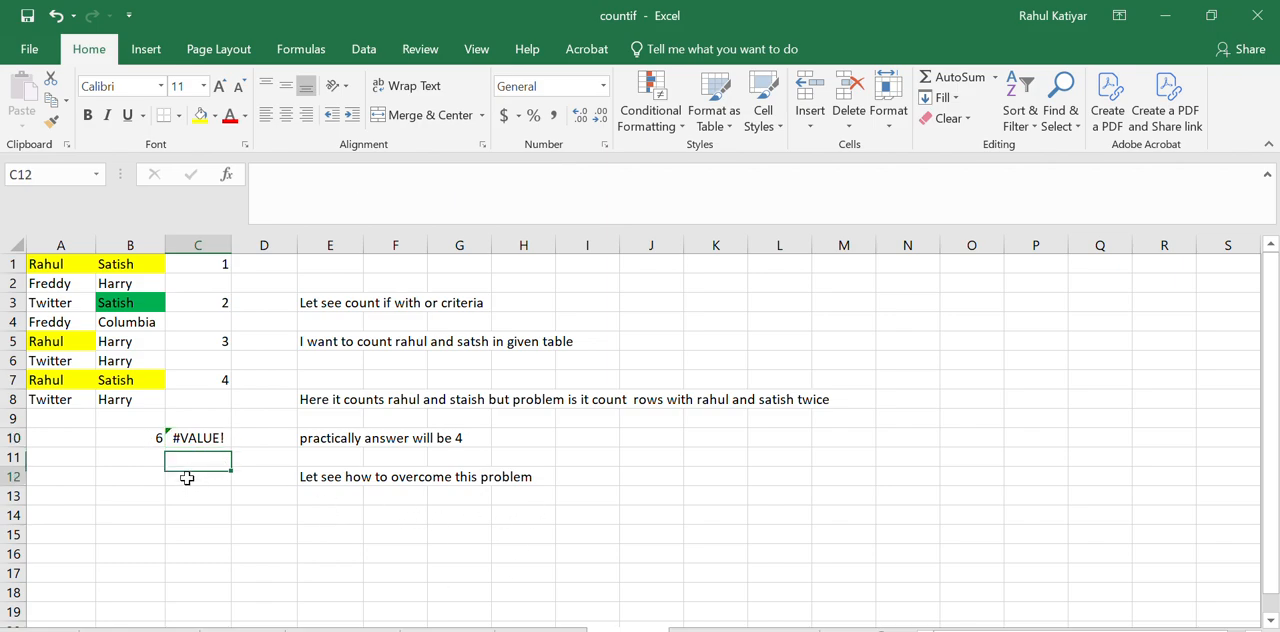
text(no)
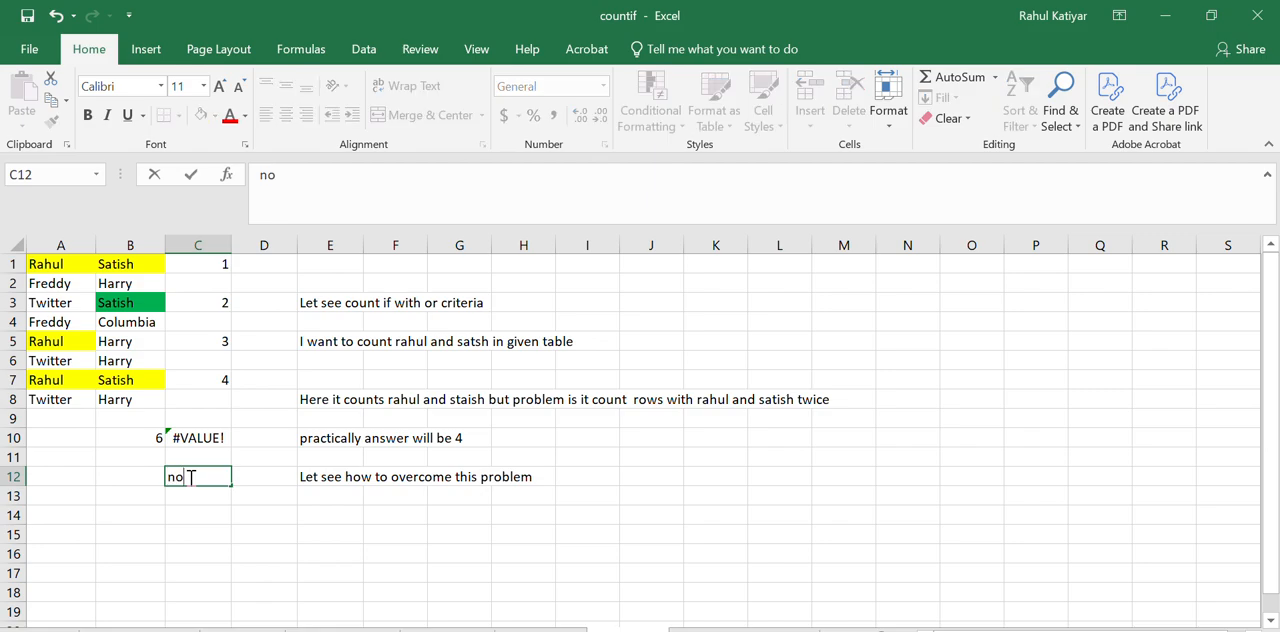
text(w ctrl+ shify)
key(BackSpace)
text(t +)
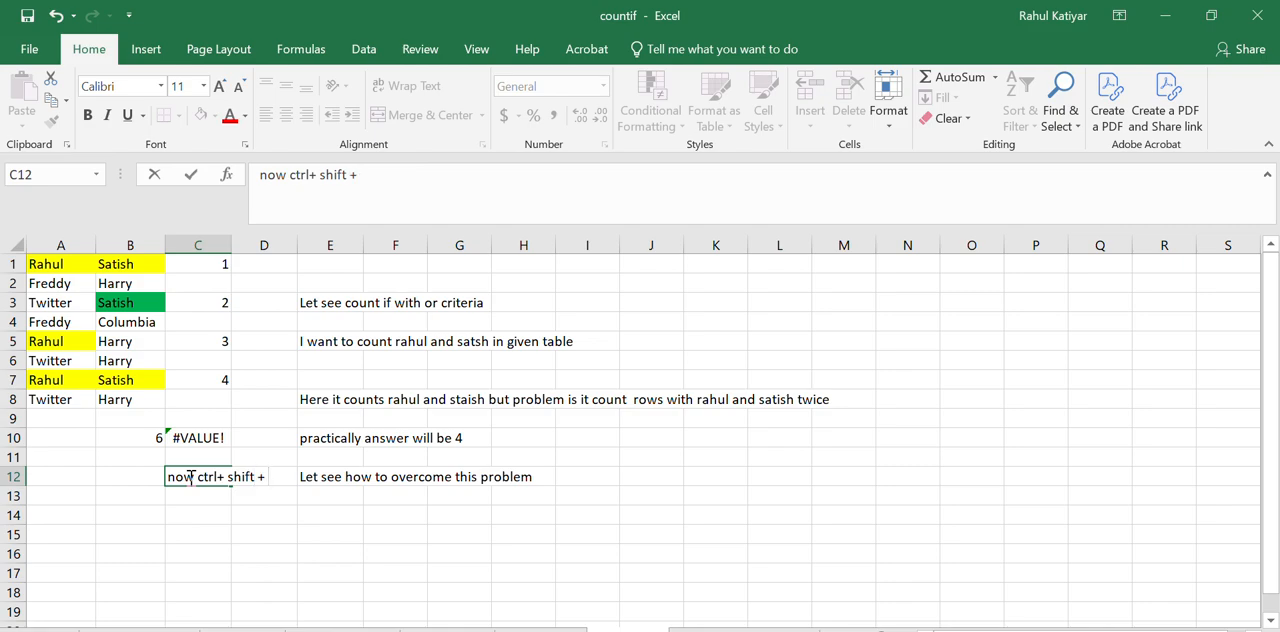
text( enter)
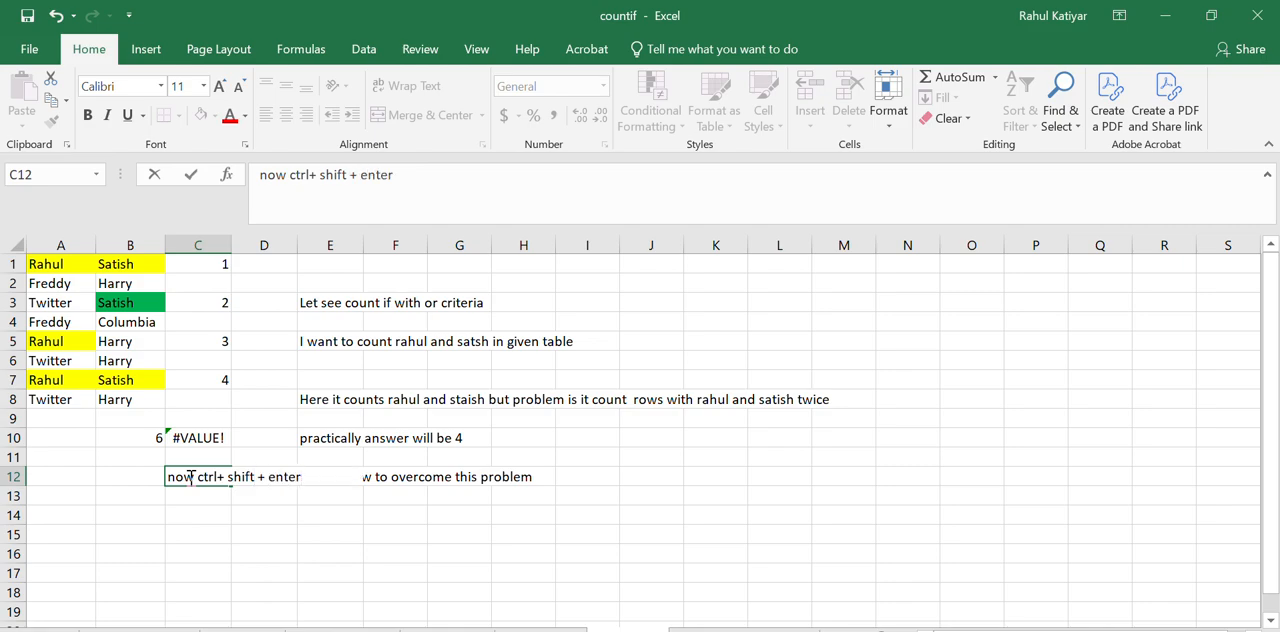
key(Return)
Re-enter the SUM and IF formula in C10 as an array formula and fill the cell with yellow
click(198, 440)
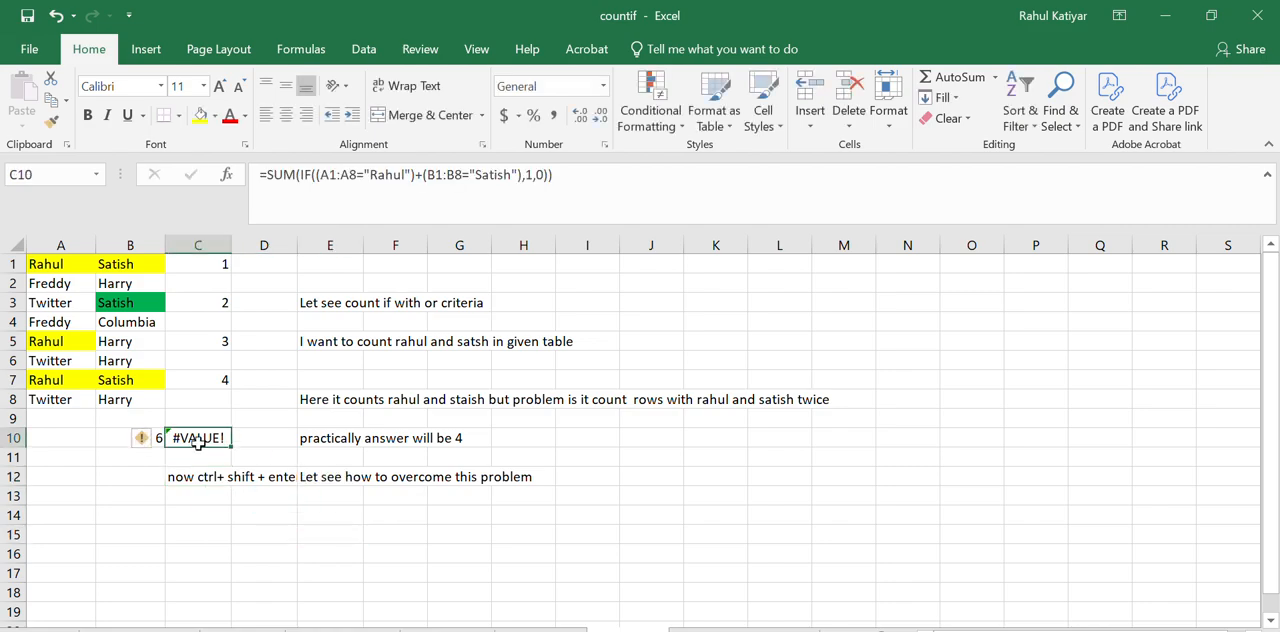
click(255, 513)
click(212, 443)
click(238, 455)
click(182, 436)
double_click(186, 437)
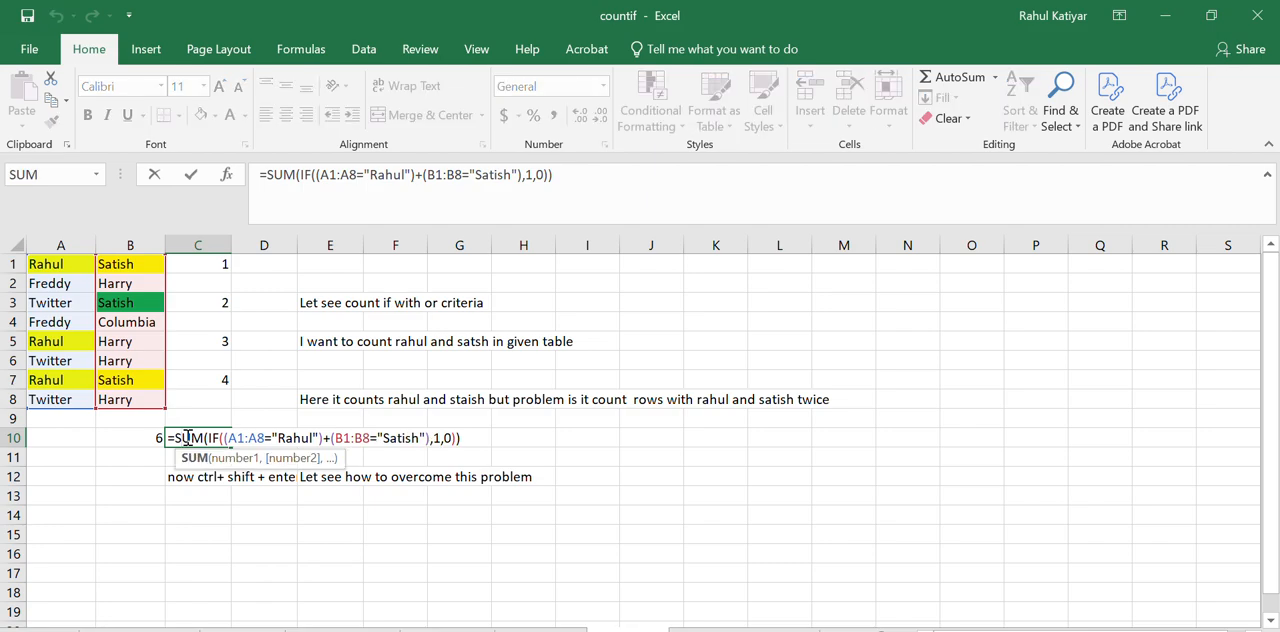
click(605, 176)
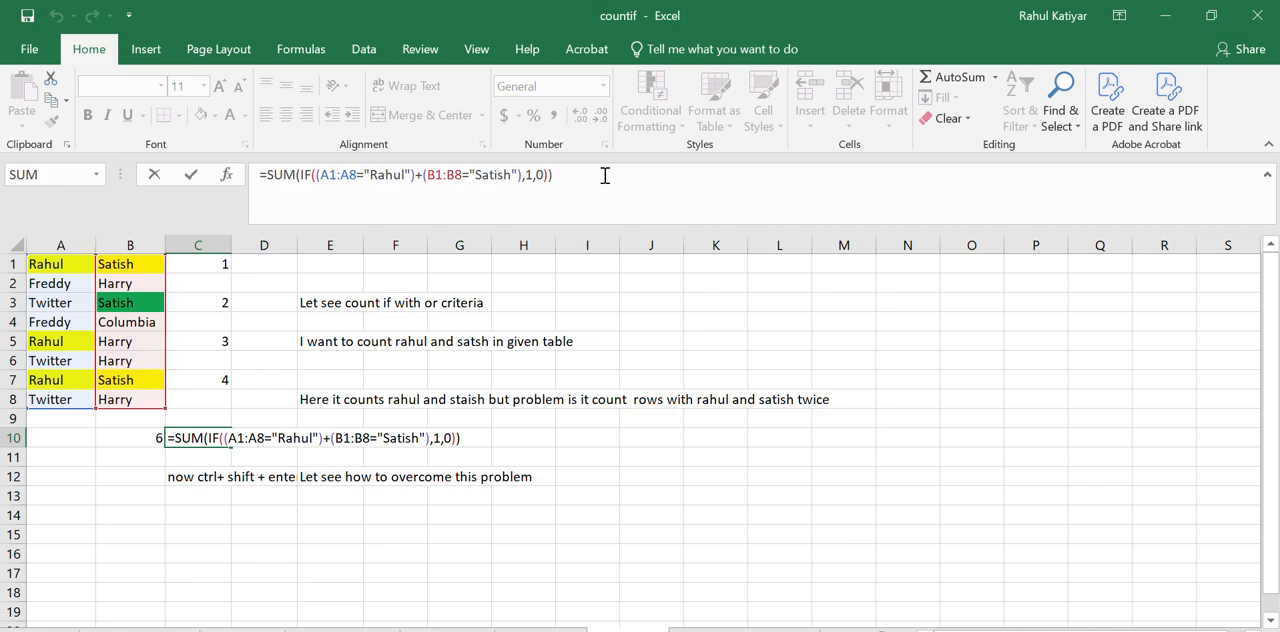
key(ctrl+shift+Return)
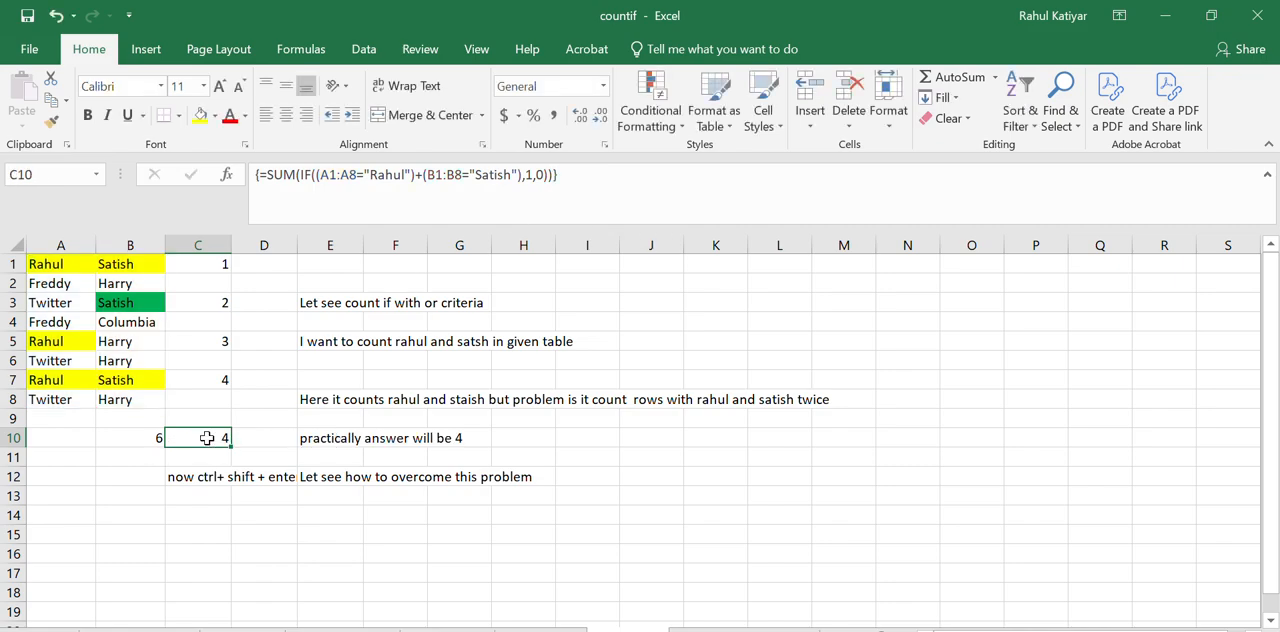
click(200, 115)
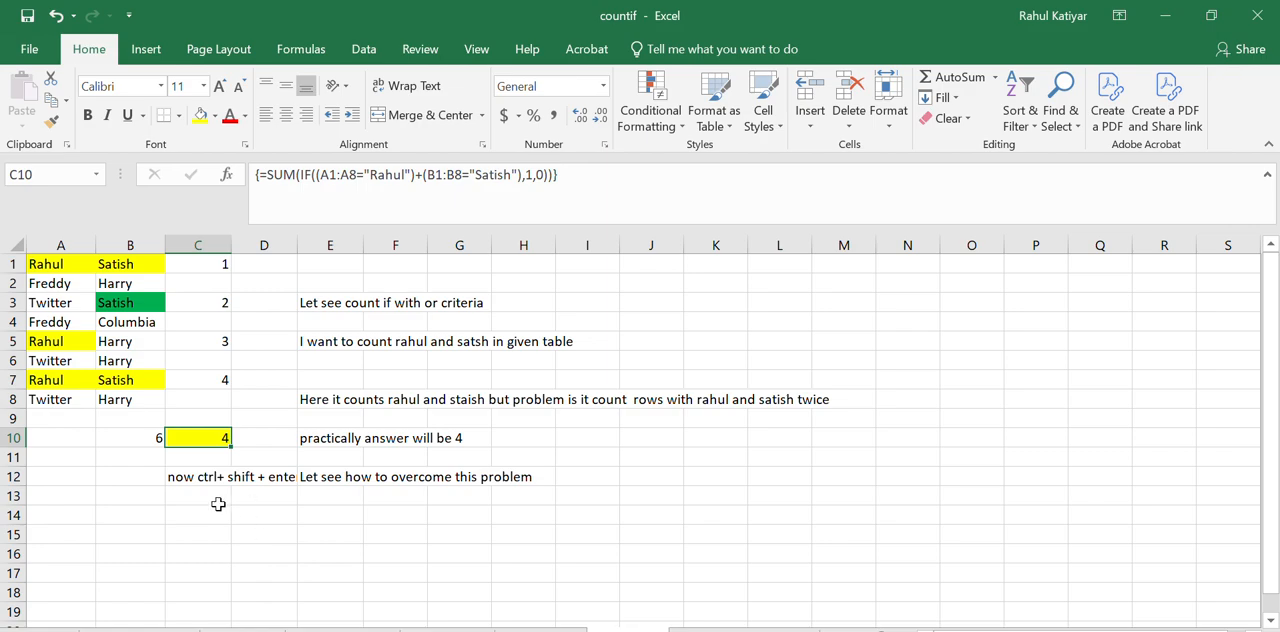
Write the note "Here we get the correct value" in C14
click(189, 516)
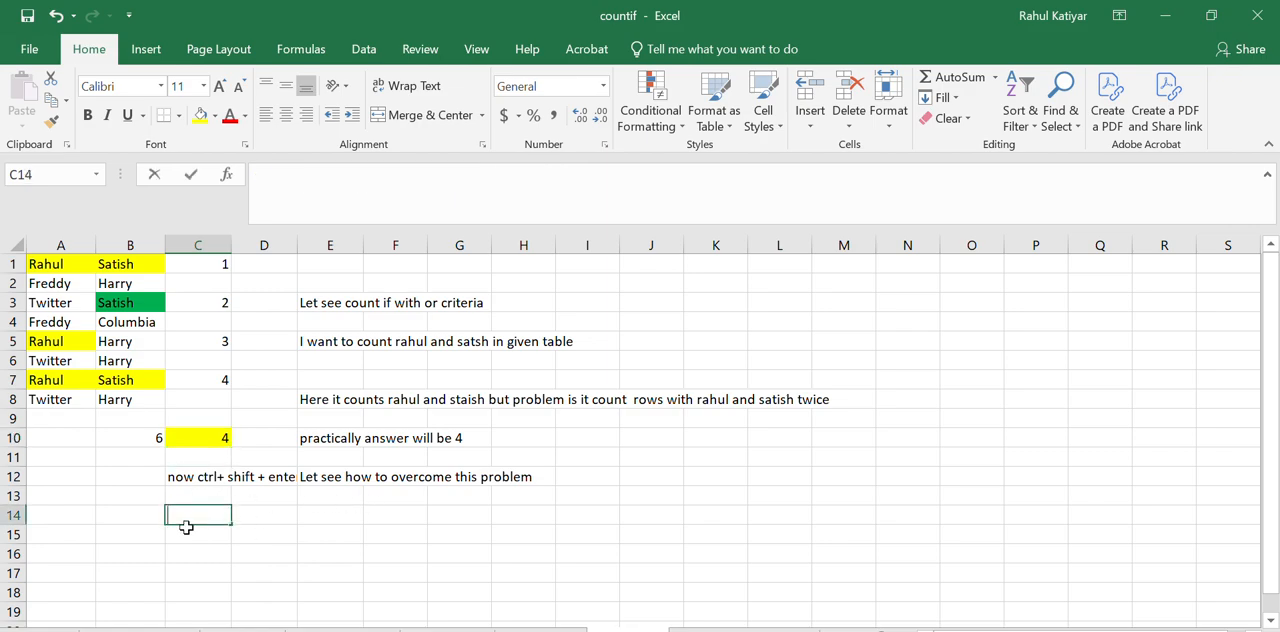
text(Here we g)
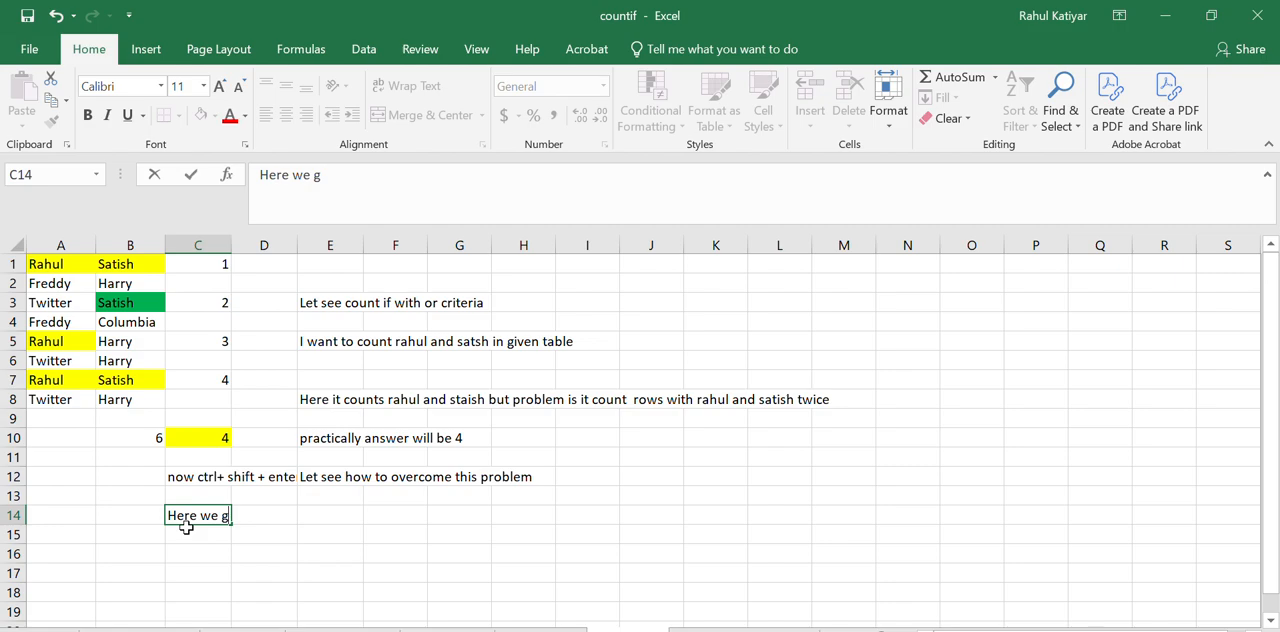
text(et the co)
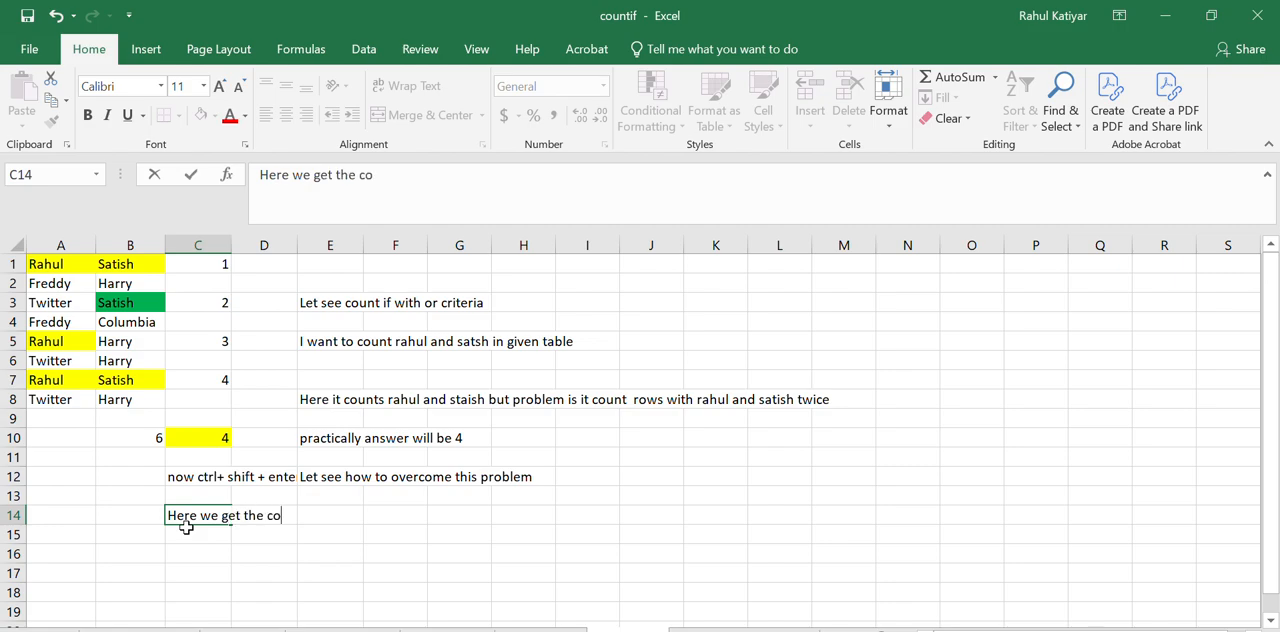
text(rrect value)
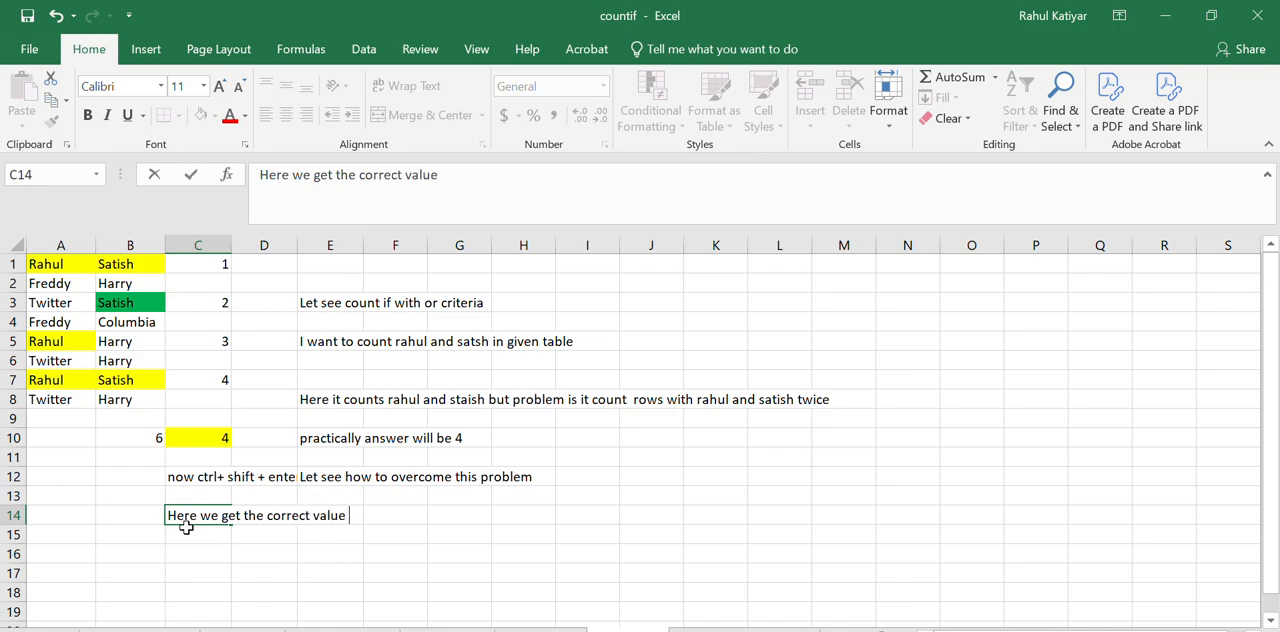
Enter the closing note "If any query pl comment" in C16
click(198, 555)
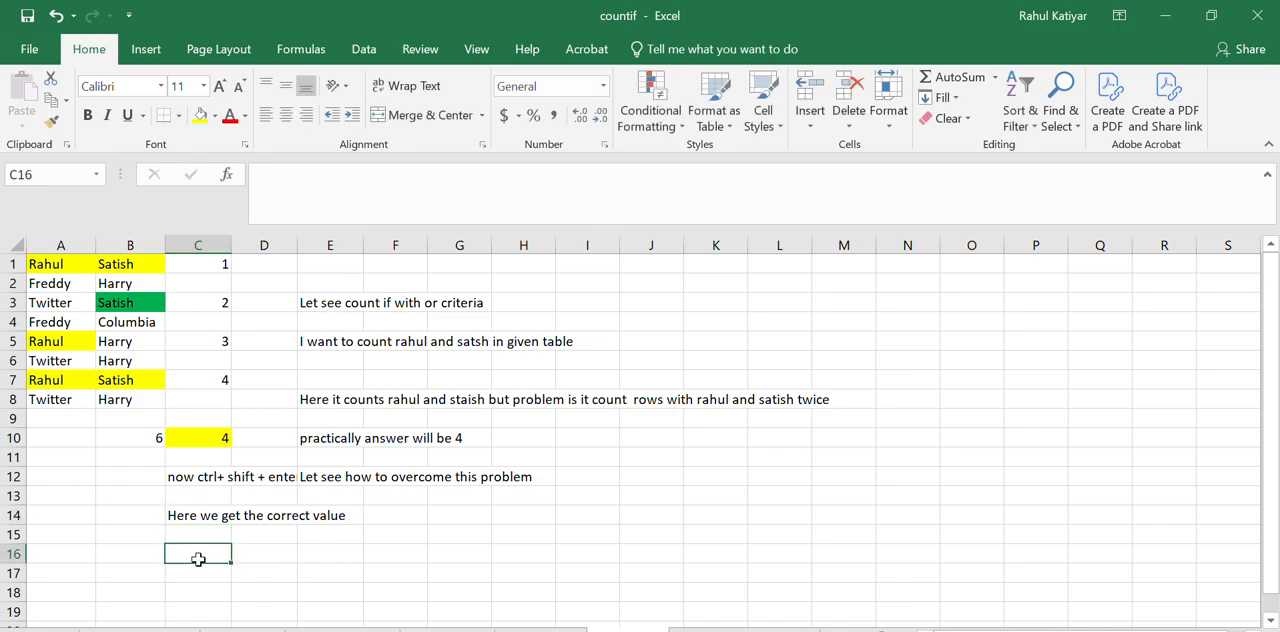
text(If )
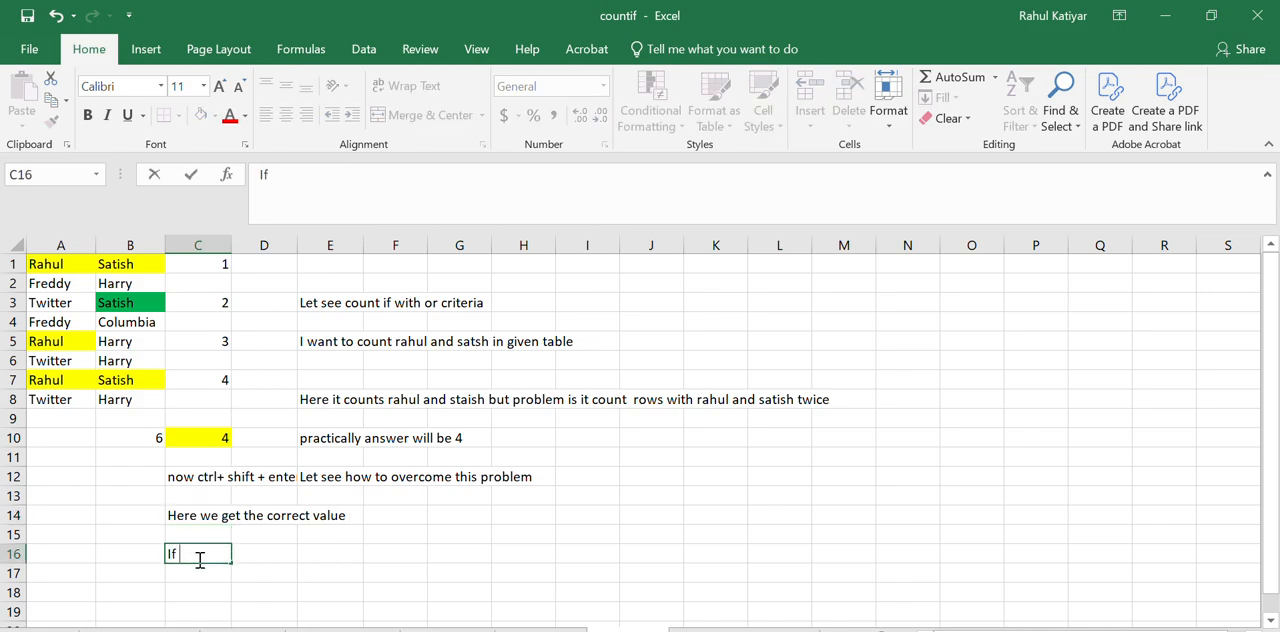
text(any query pl c)
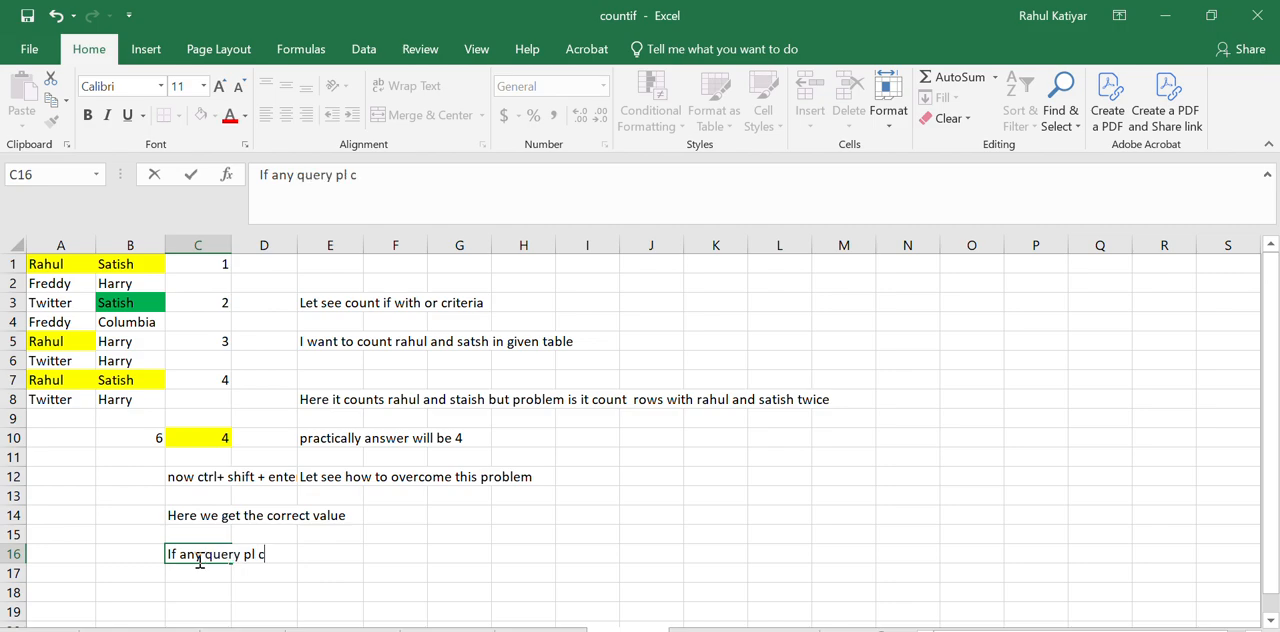
text(omment)
key(Return)
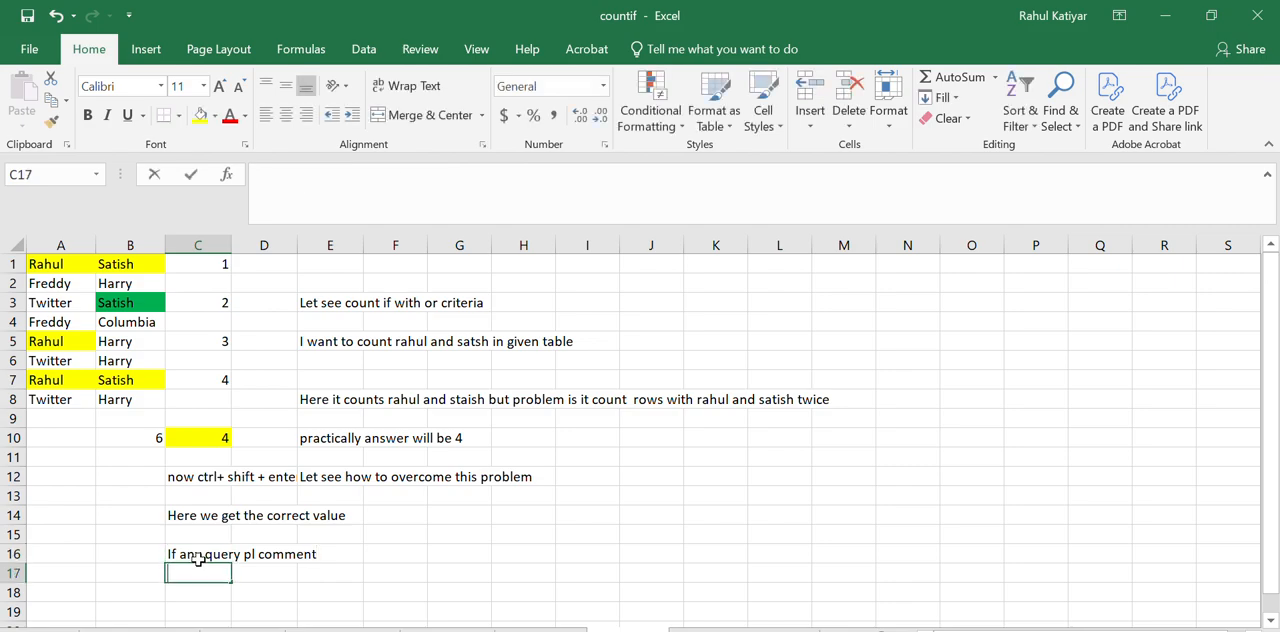
Write "Thanks for watching" in C17
text(Thanks )
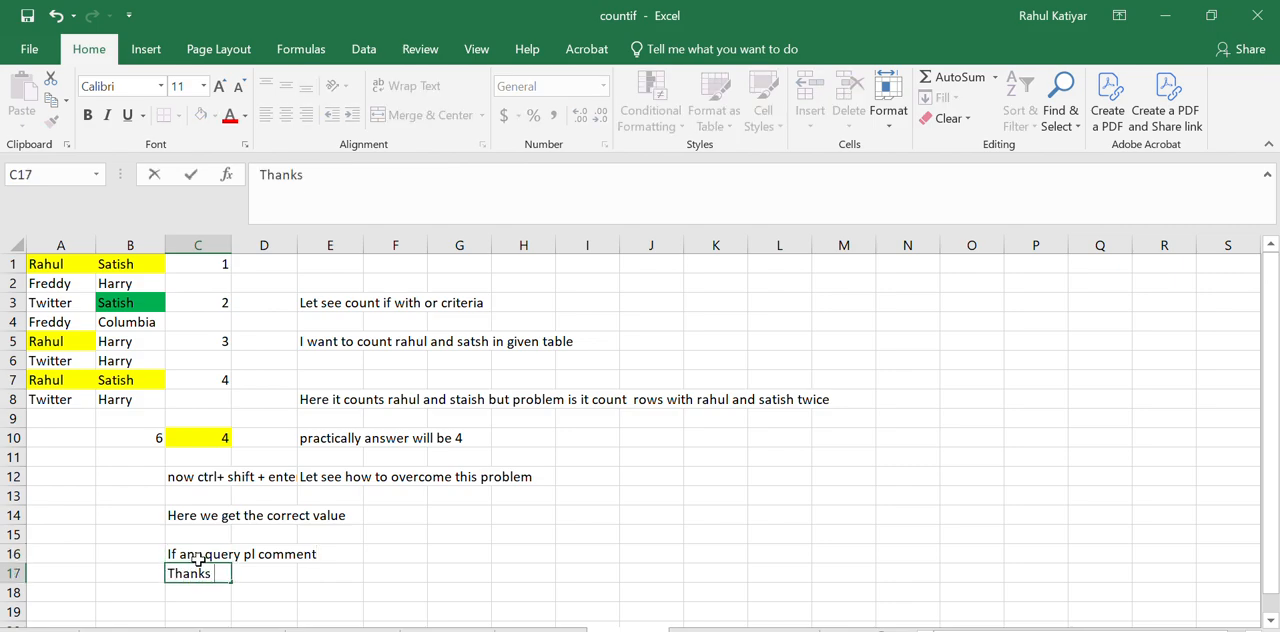
text(for watc)
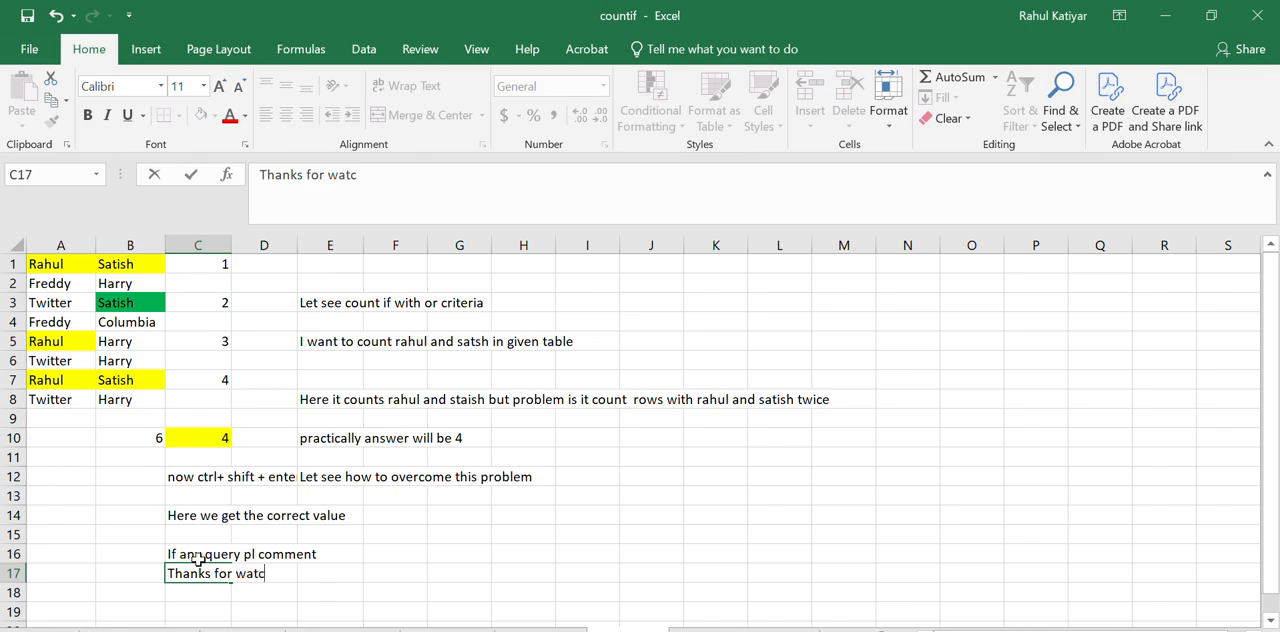
text(hing)
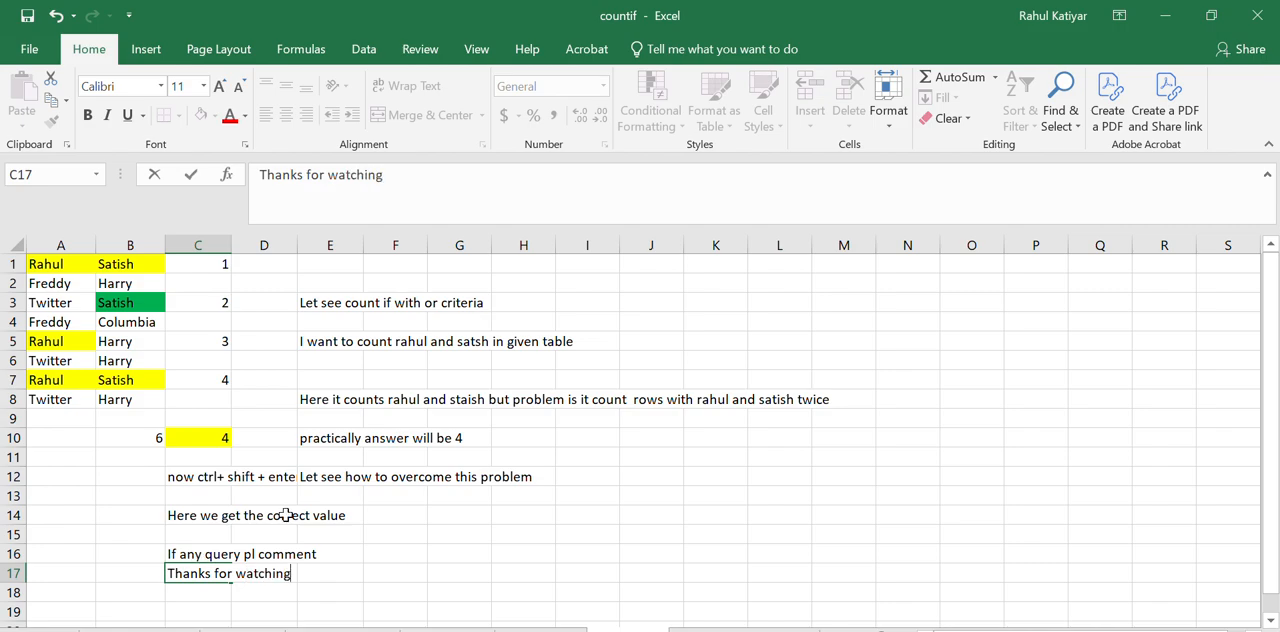